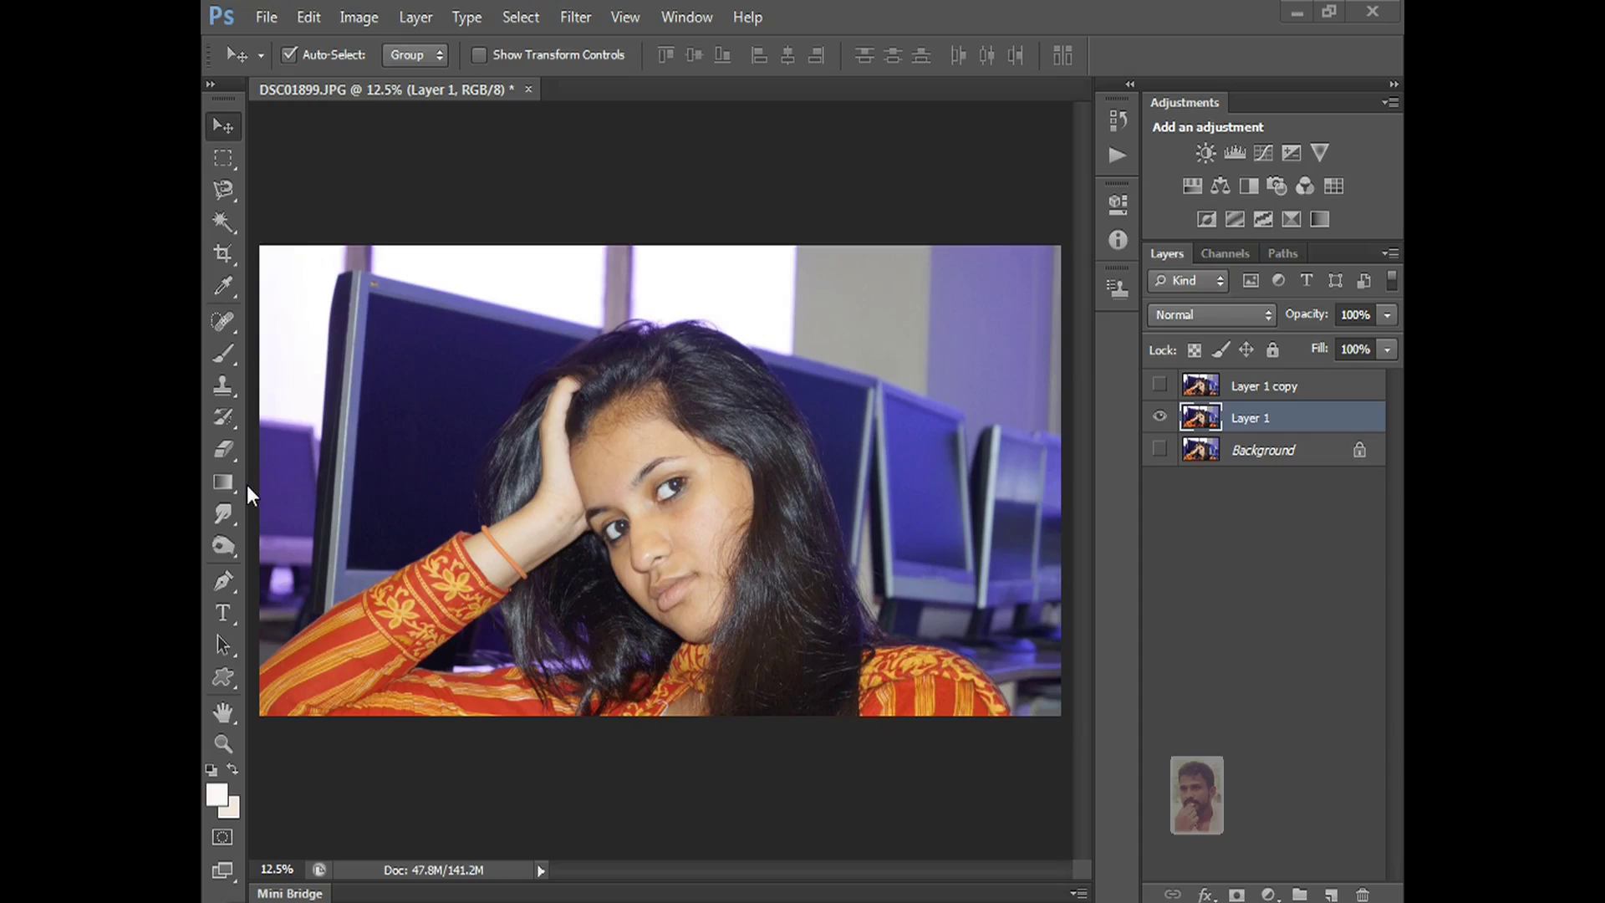
Activate the Blur tool for retouching Layer 1.
left_click(233, 513)
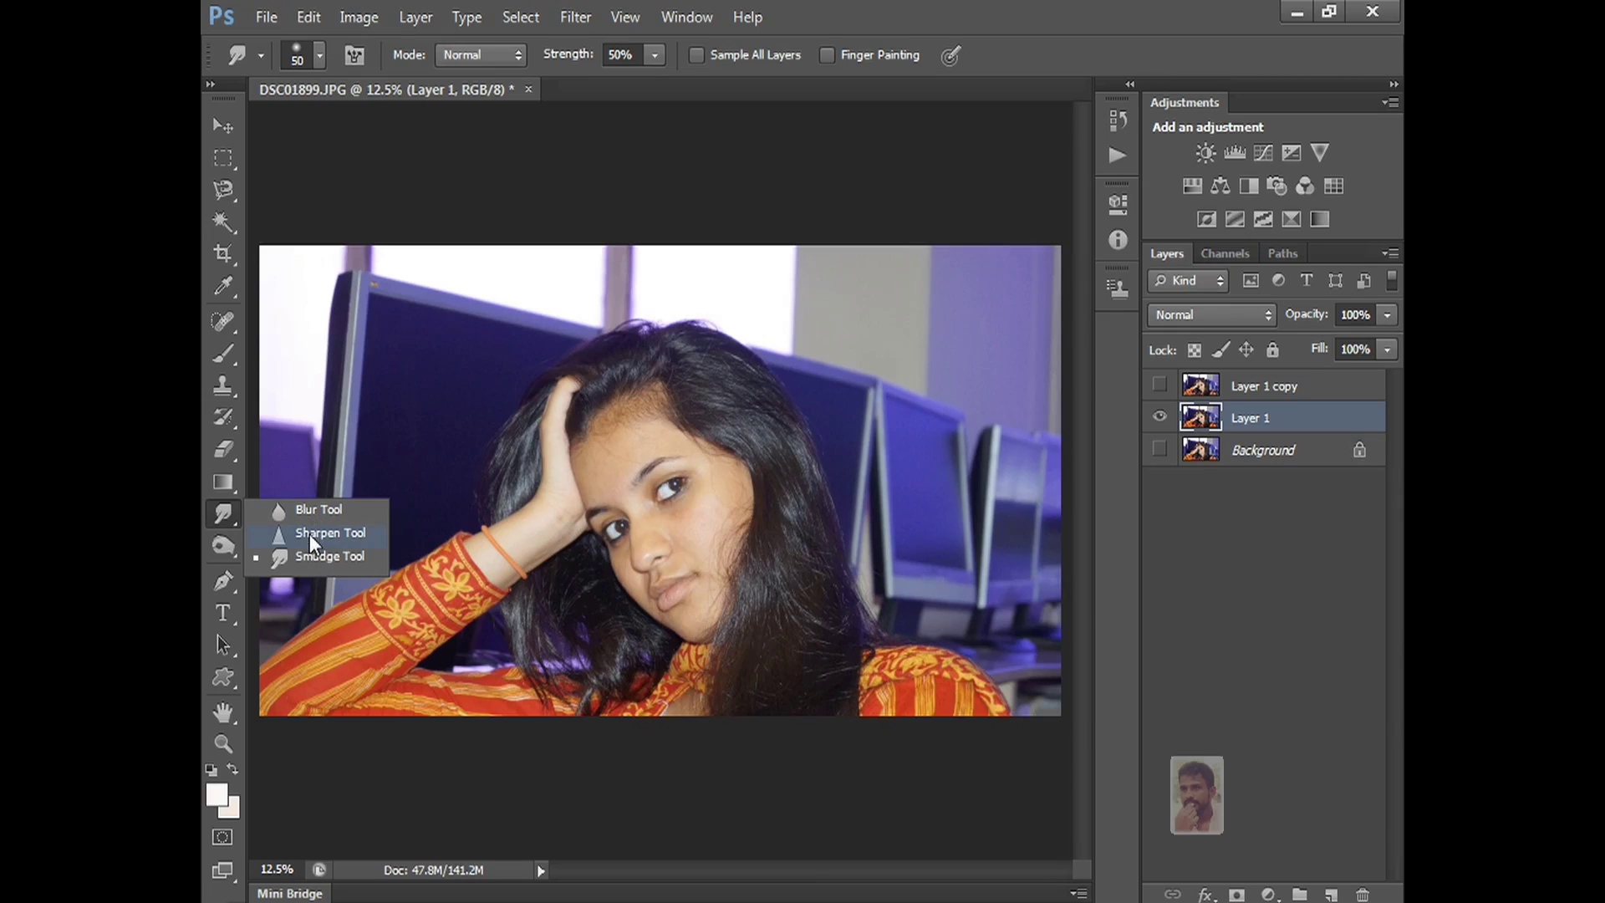
left_click(228, 516)
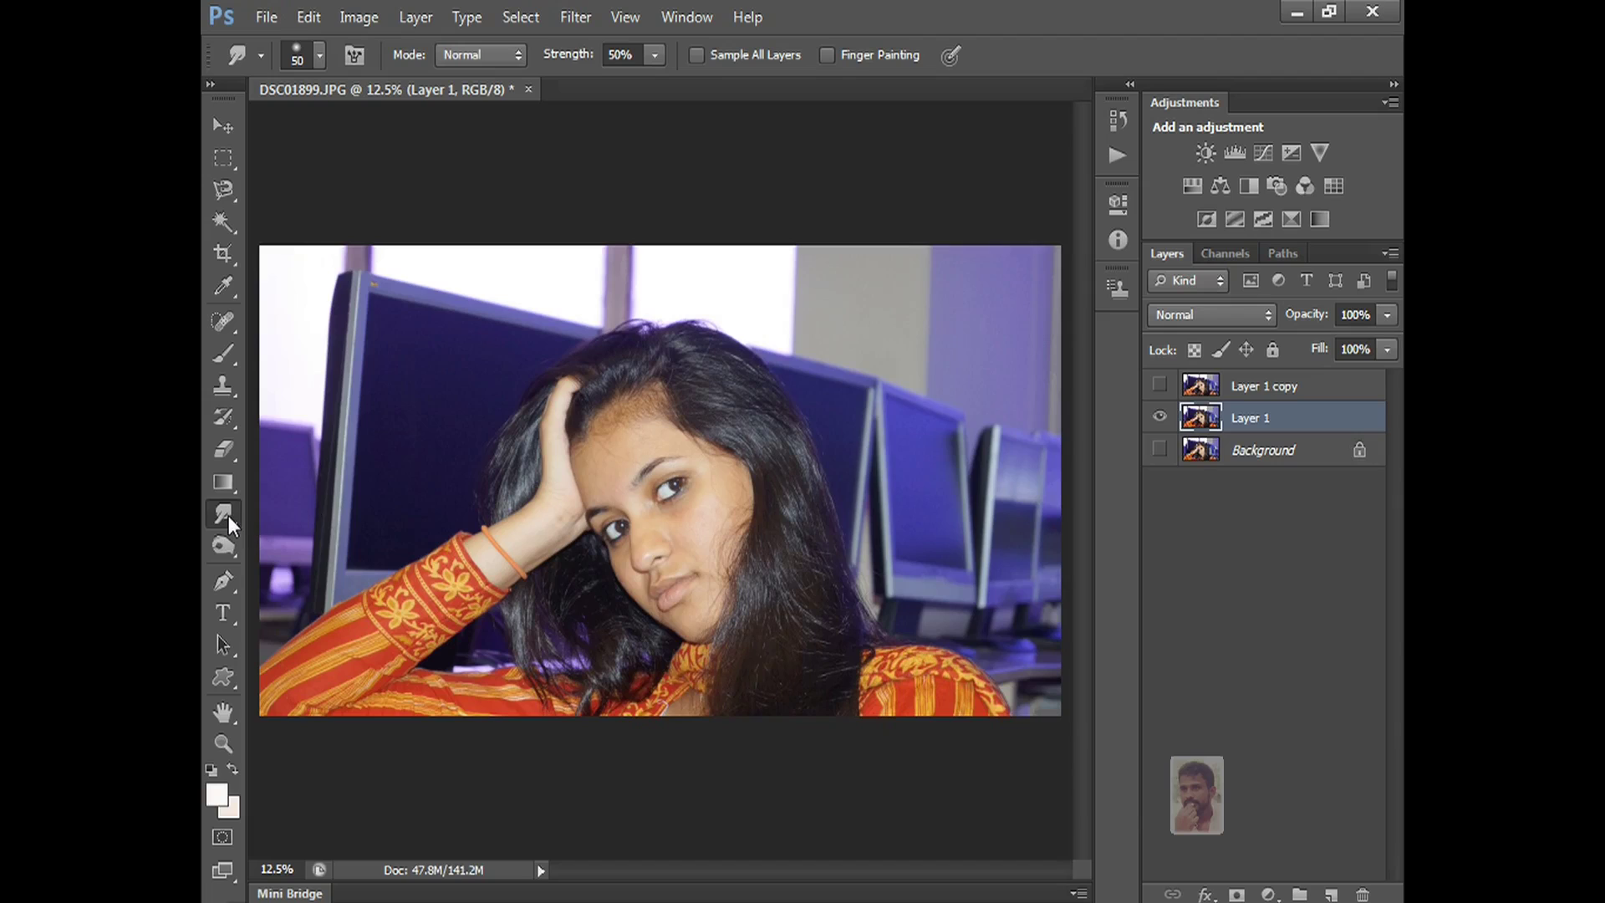
right_click(229, 515)
left_click(310, 512)
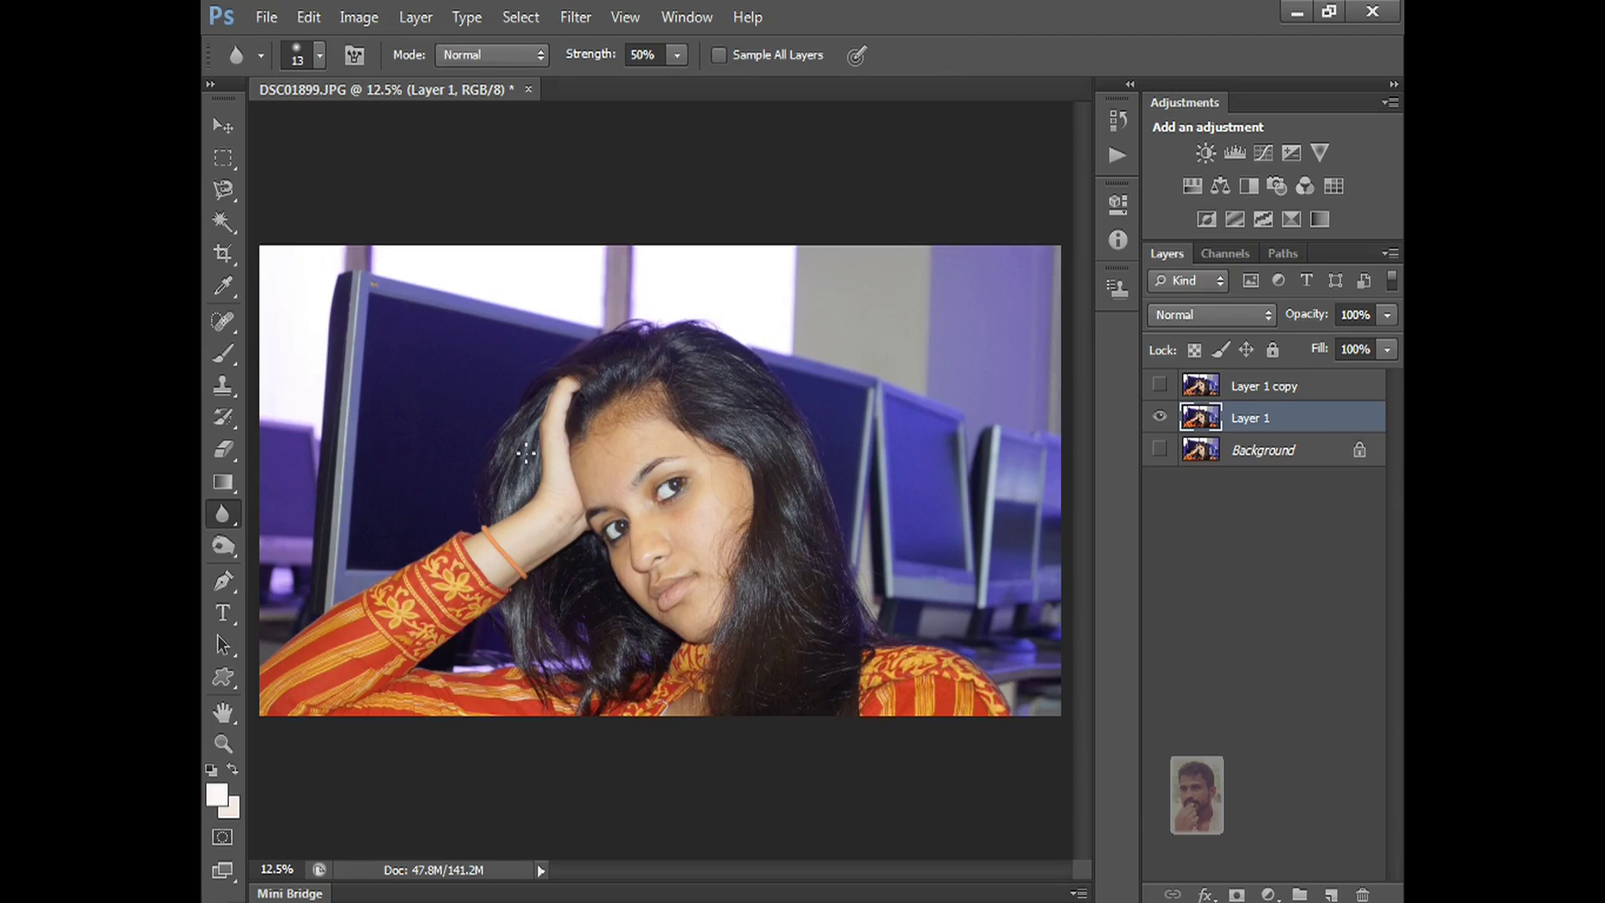
Examine the Blur tool's brush presets, blending mode and strength options.
left_click(316, 54)
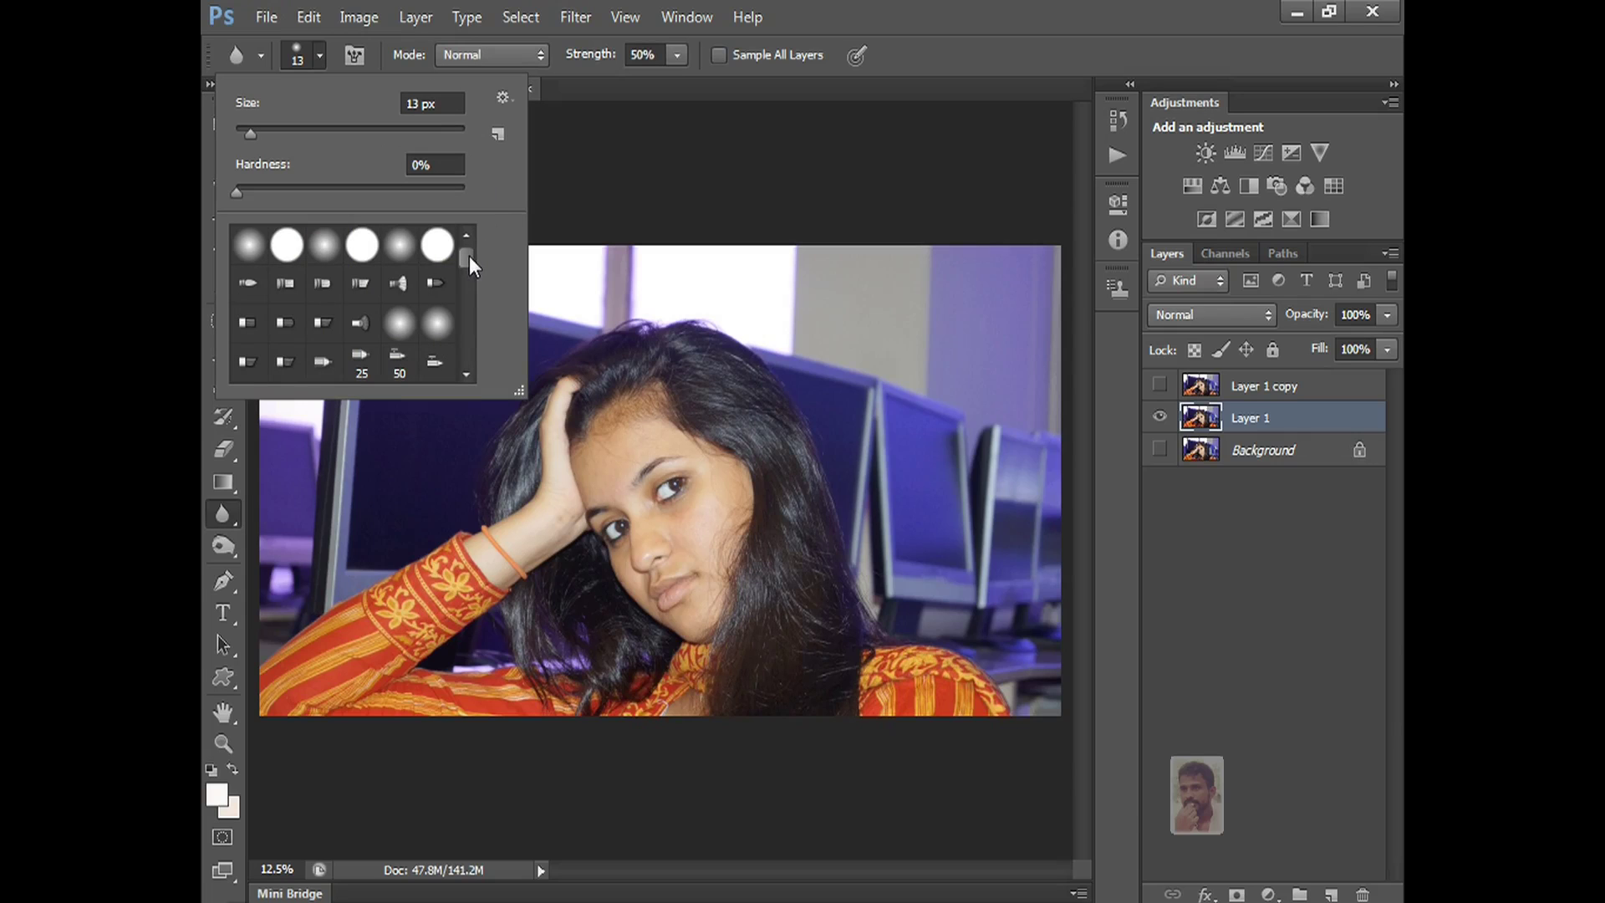
mouse_move(469, 256)
left_mouse_down()
mouse_move(468, 348)
mouse_move(468, 262)
mouse_move(468, 316)
mouse_move(468, 284)
left_mouse_up()
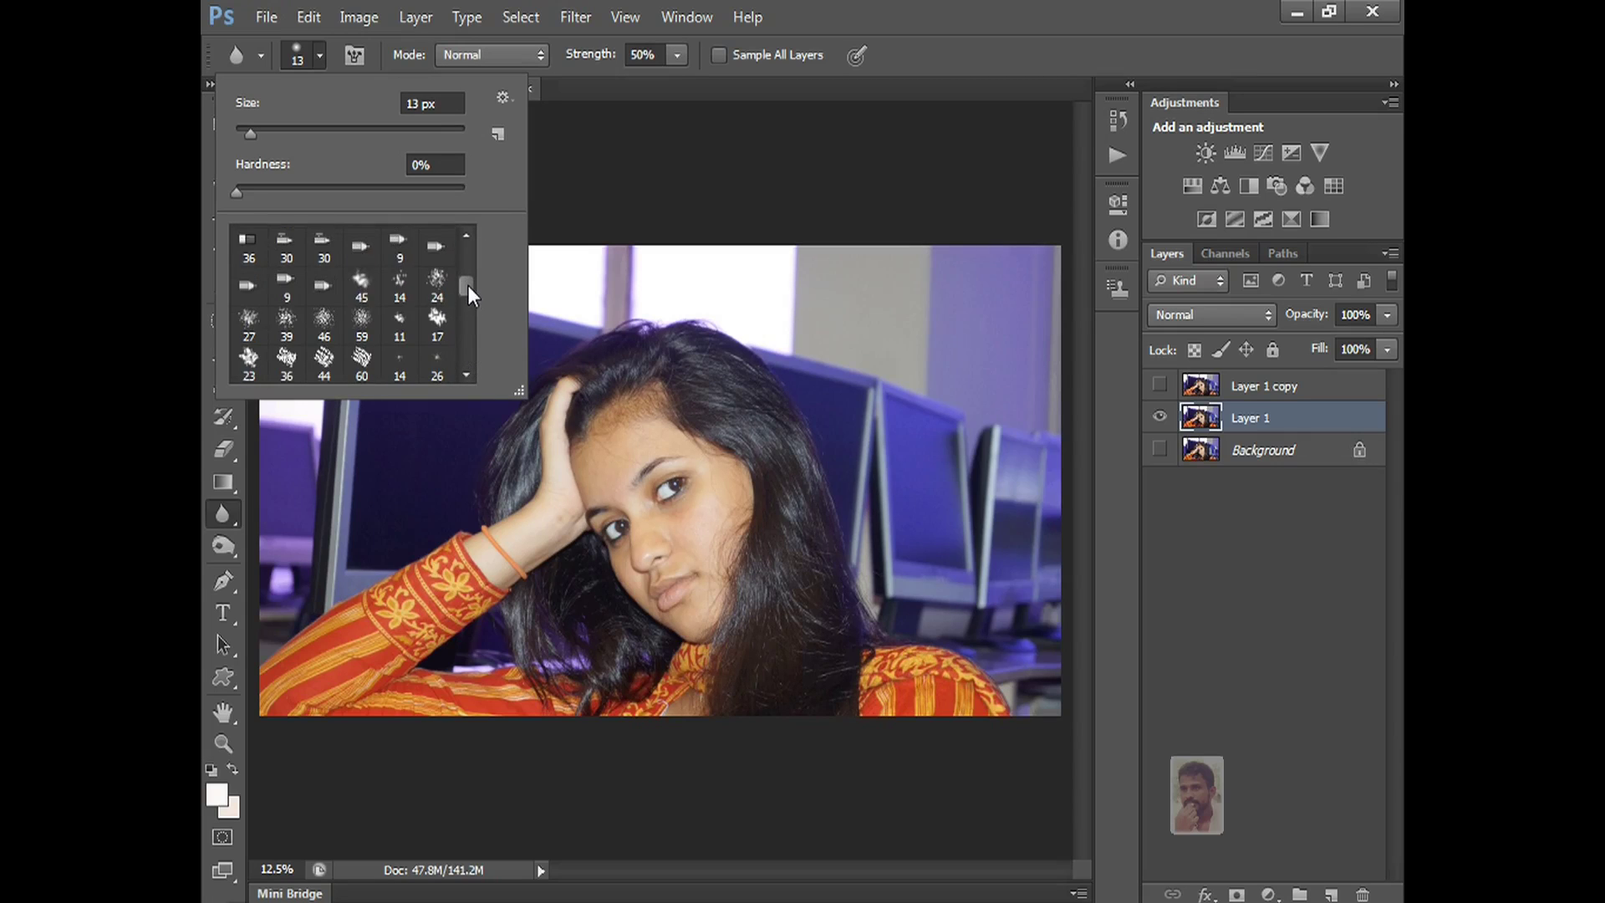
left_click(322, 54)
left_click(533, 58)
left_click(530, 58)
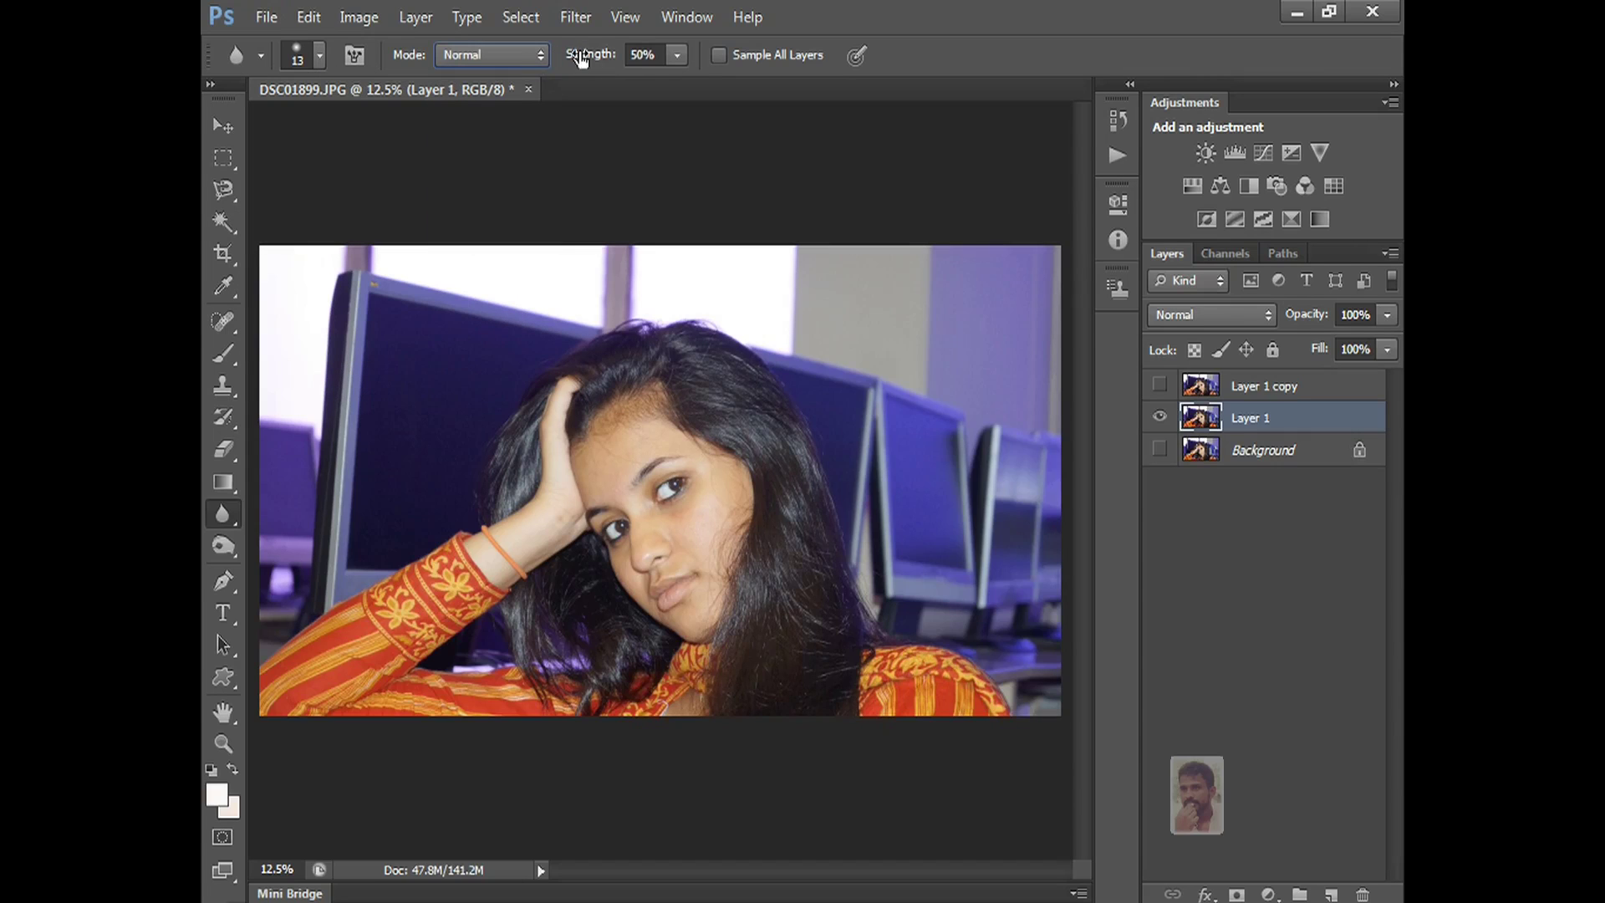
left_click(643, 54)
left_click(677, 56)
left_click(681, 54)
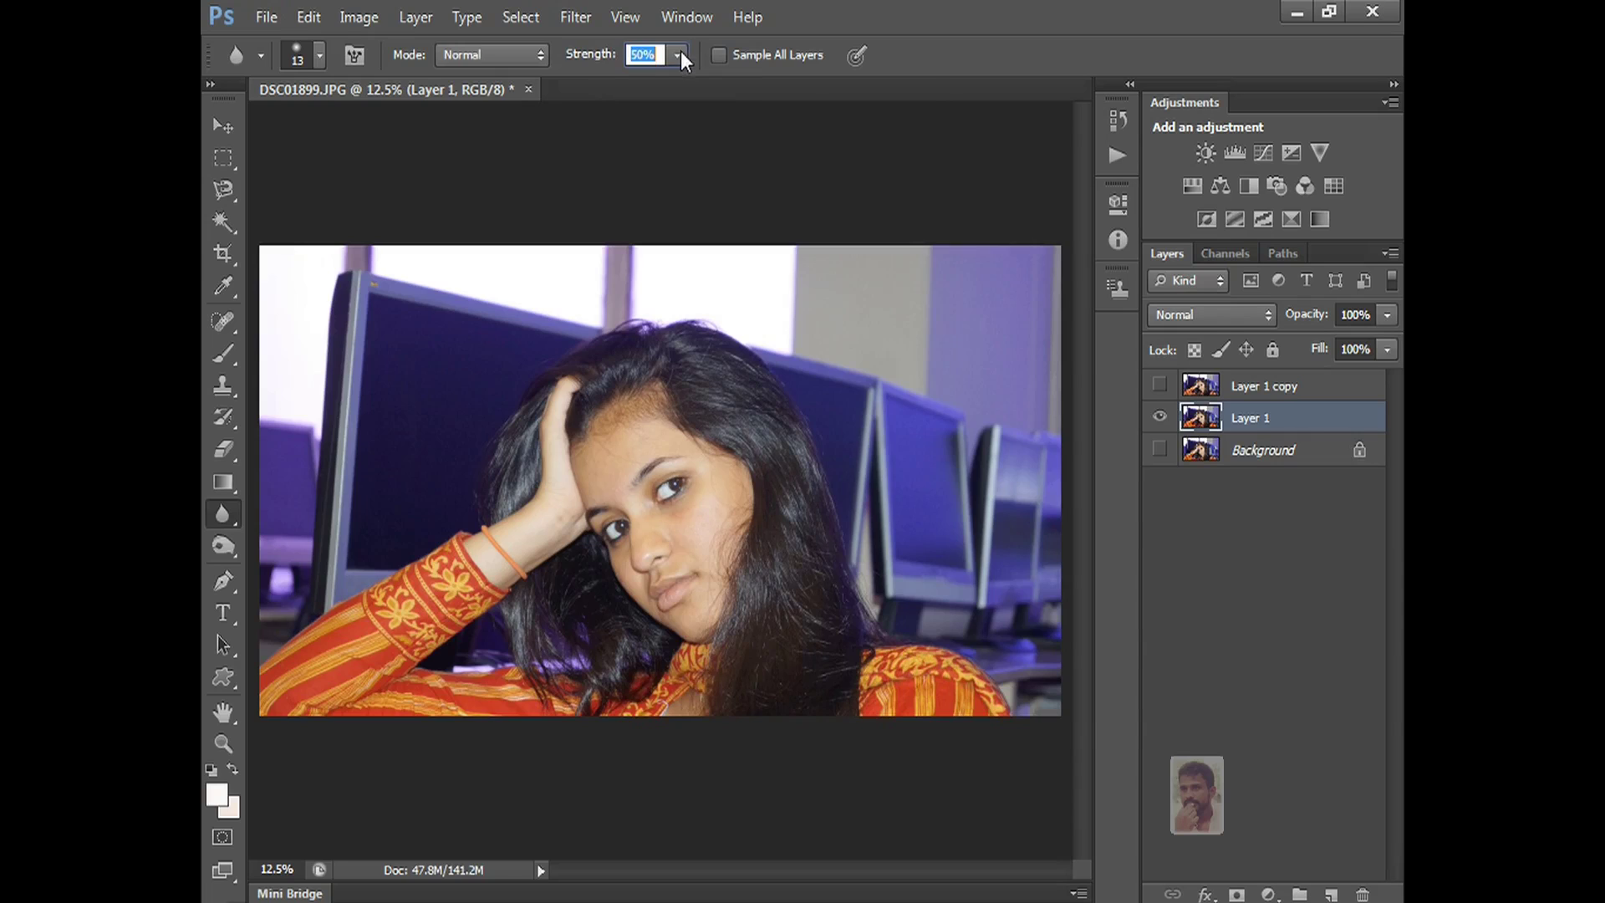
left_click(934, 73)
left_click(318, 57)
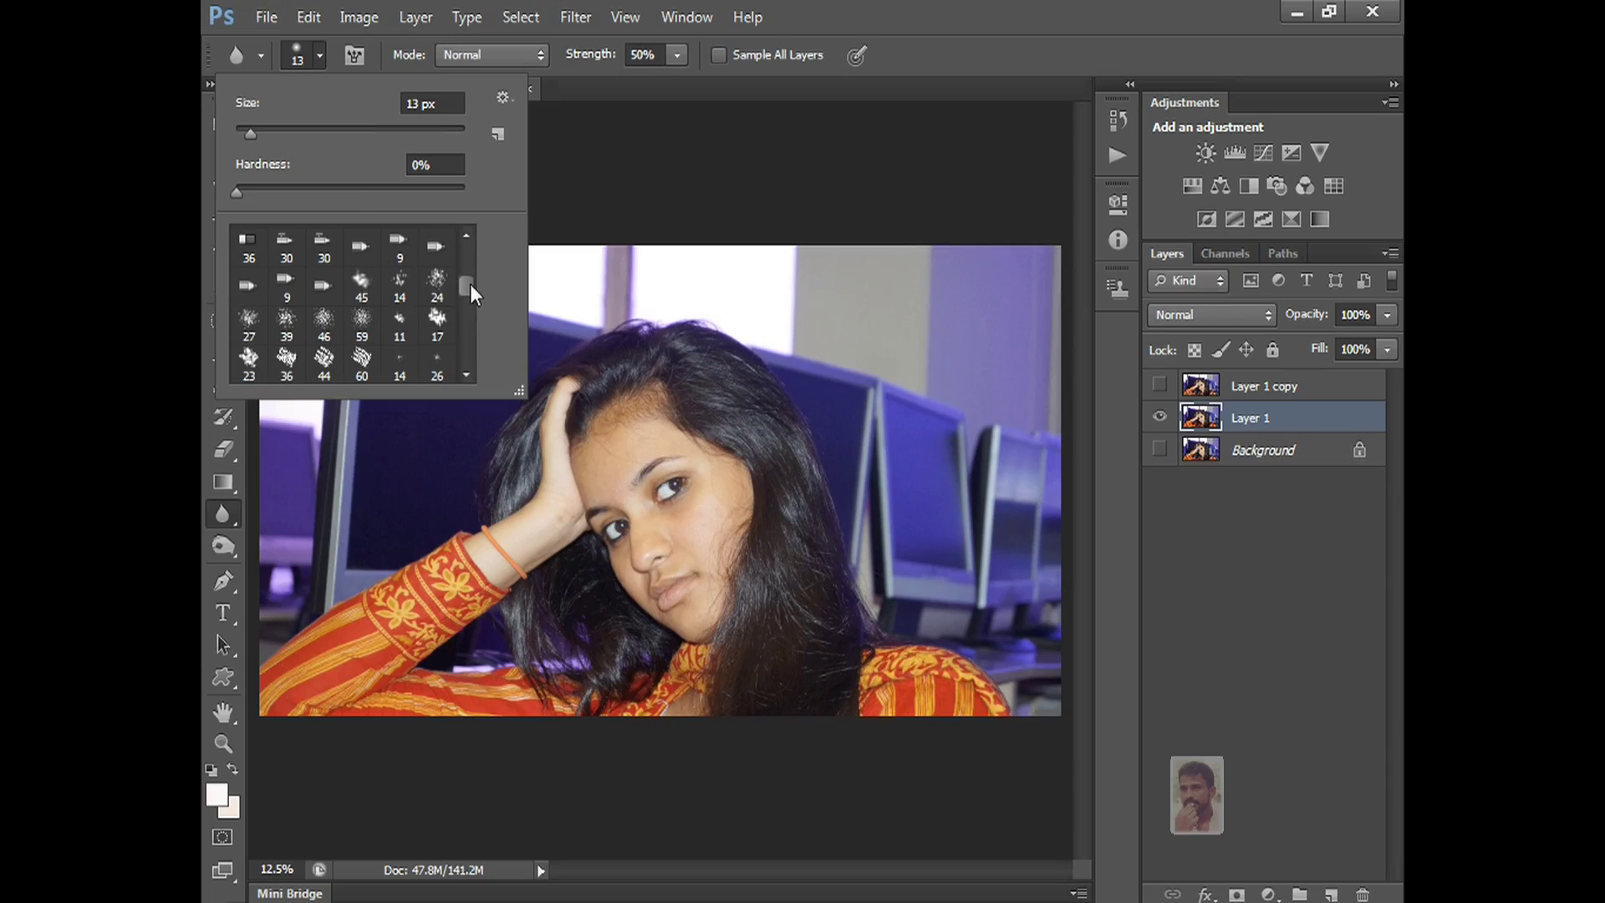
left_click_drag(470, 284, 463, 239)
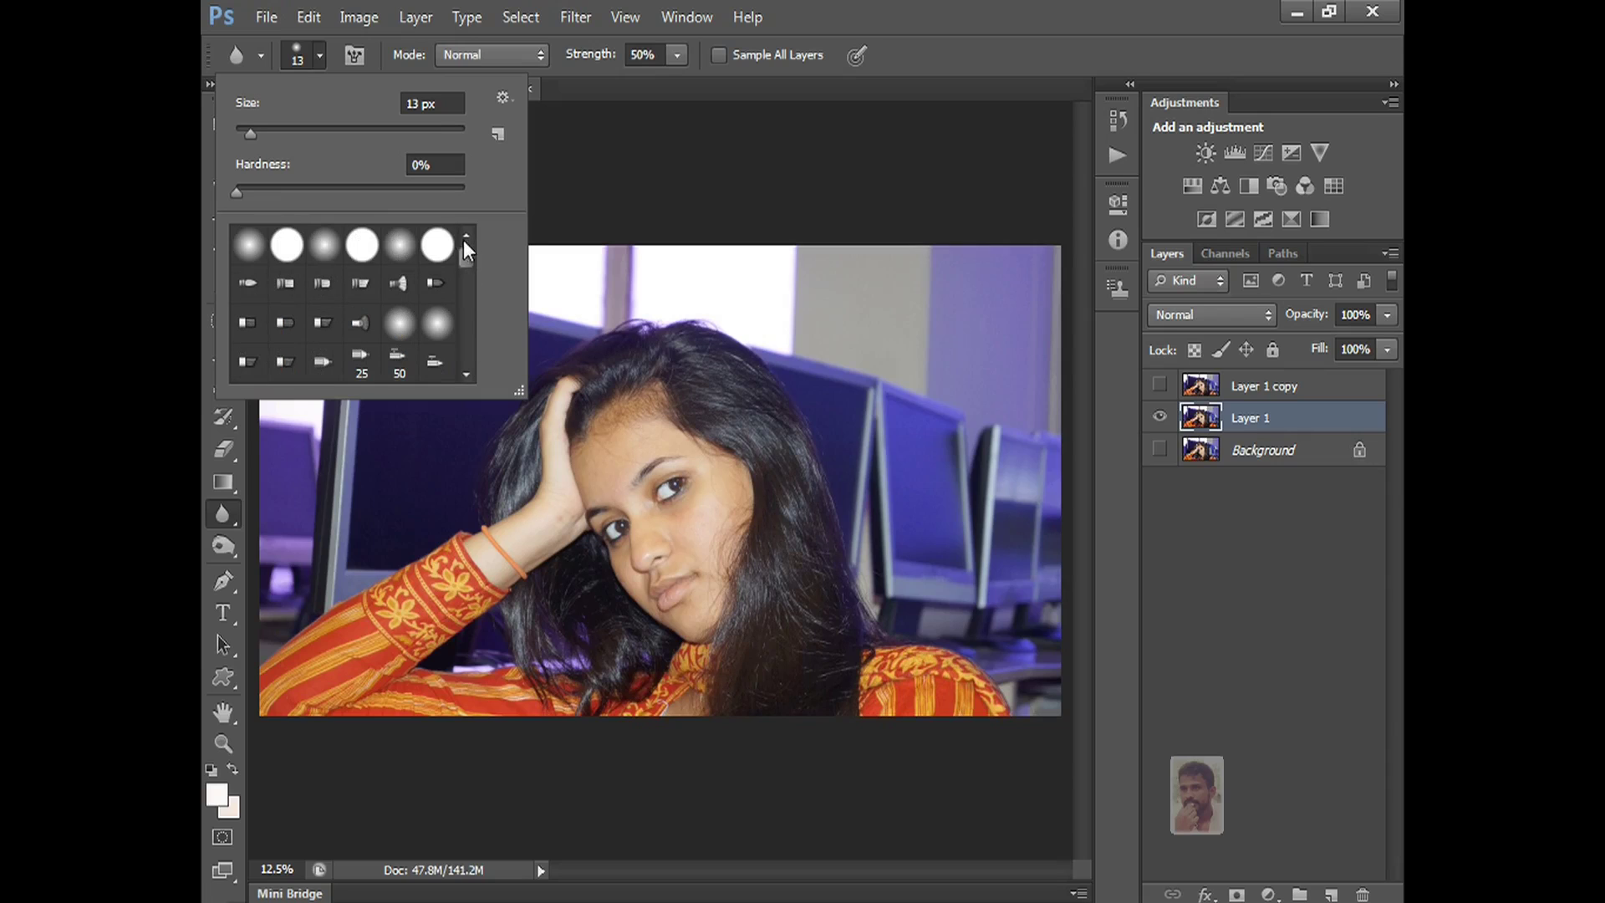
left_click(319, 57)
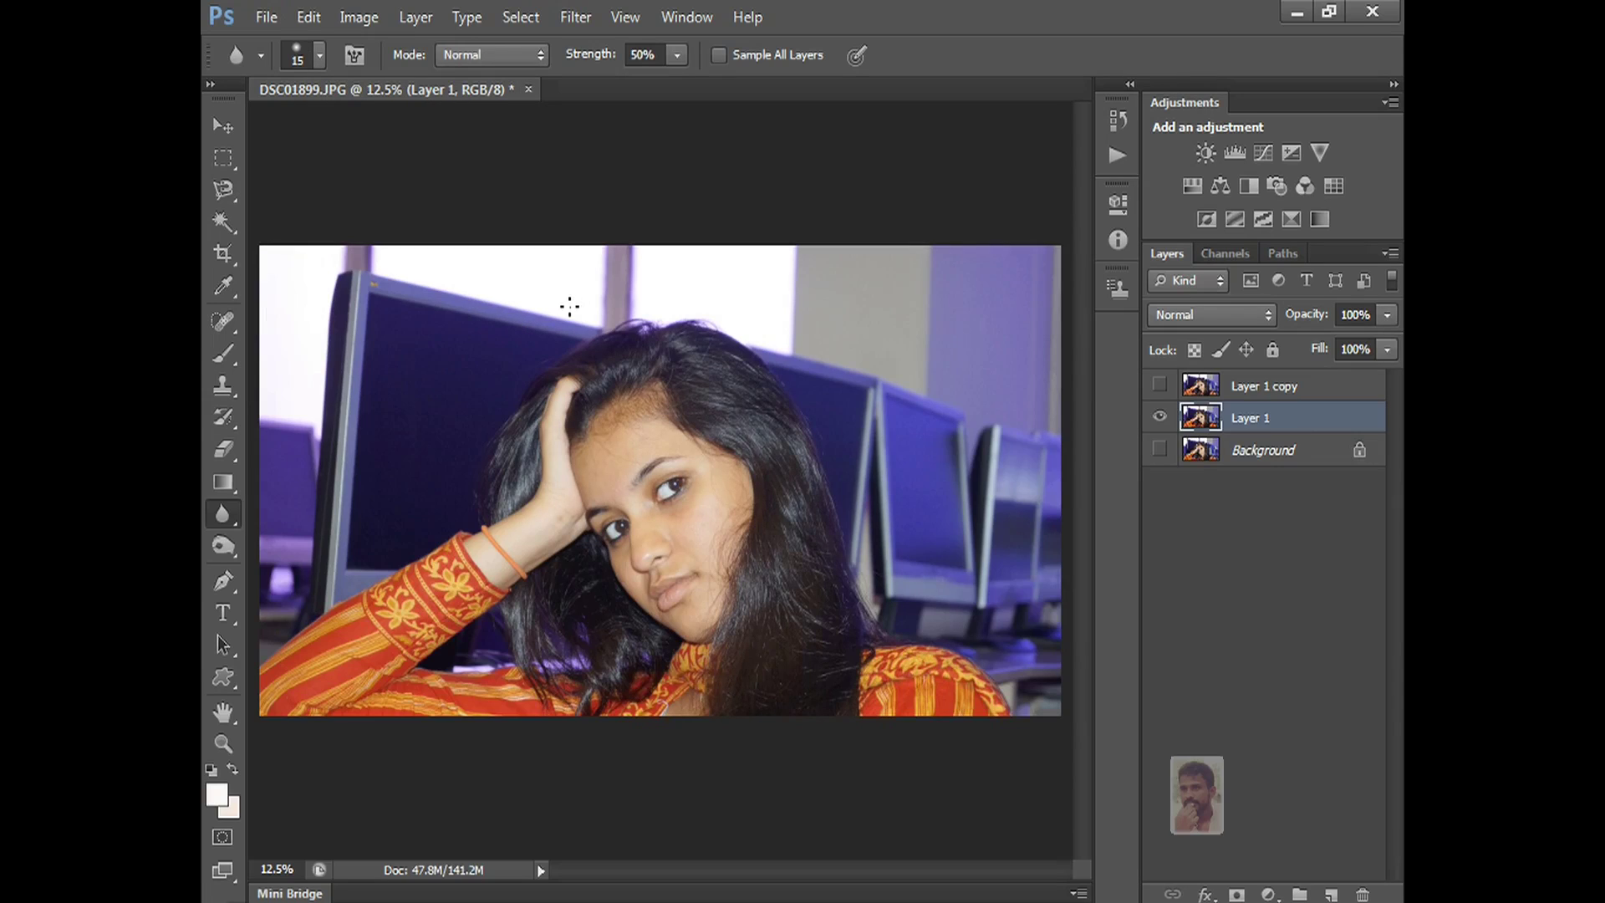
Enlarge the blur brush to 1100 px and blur the upper corner of the large monitor behind the woman.
key("bracketright")
key("bracketright")
key("bracketright")
key("bracketright")
key("bracketright")
key("bracketright")
key("bracketright")
key("bracketright")
key("bracketright")
key("bracketright")
key("bracketright")
key("bracketright")
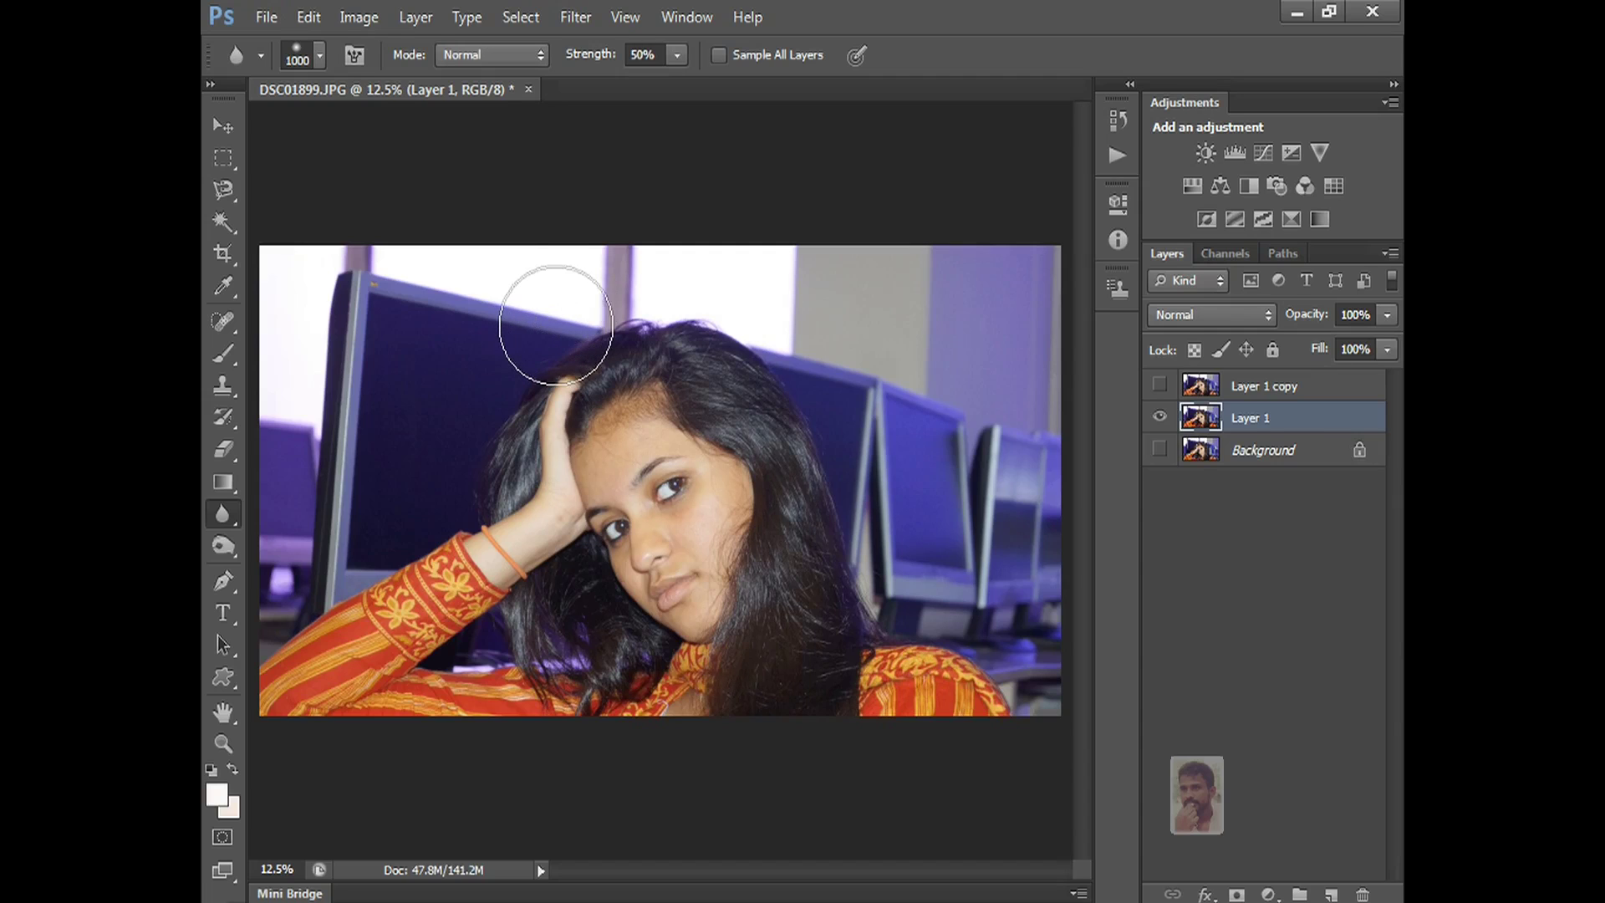
key("bracketleft")
key("bracketleft")
key("bracketleft")
key("bracketleft")
key("bracketleft")
key("bracketleft")
key("bracketleft")
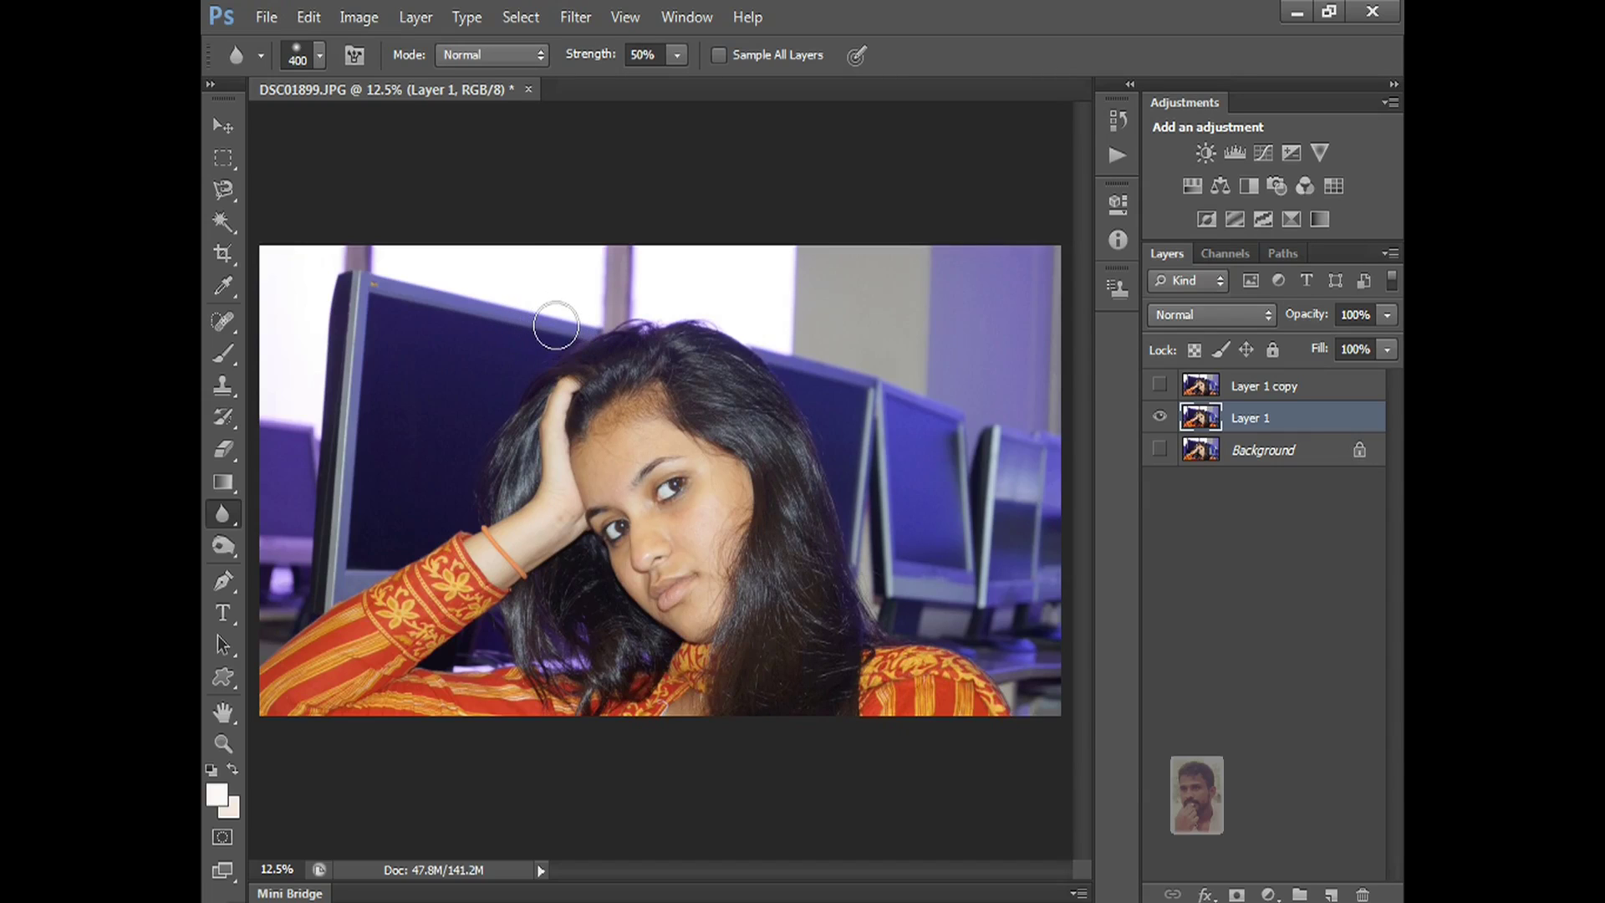
key("bracketright")
key("bracketright")
key("bracketright")
key("bracketright")
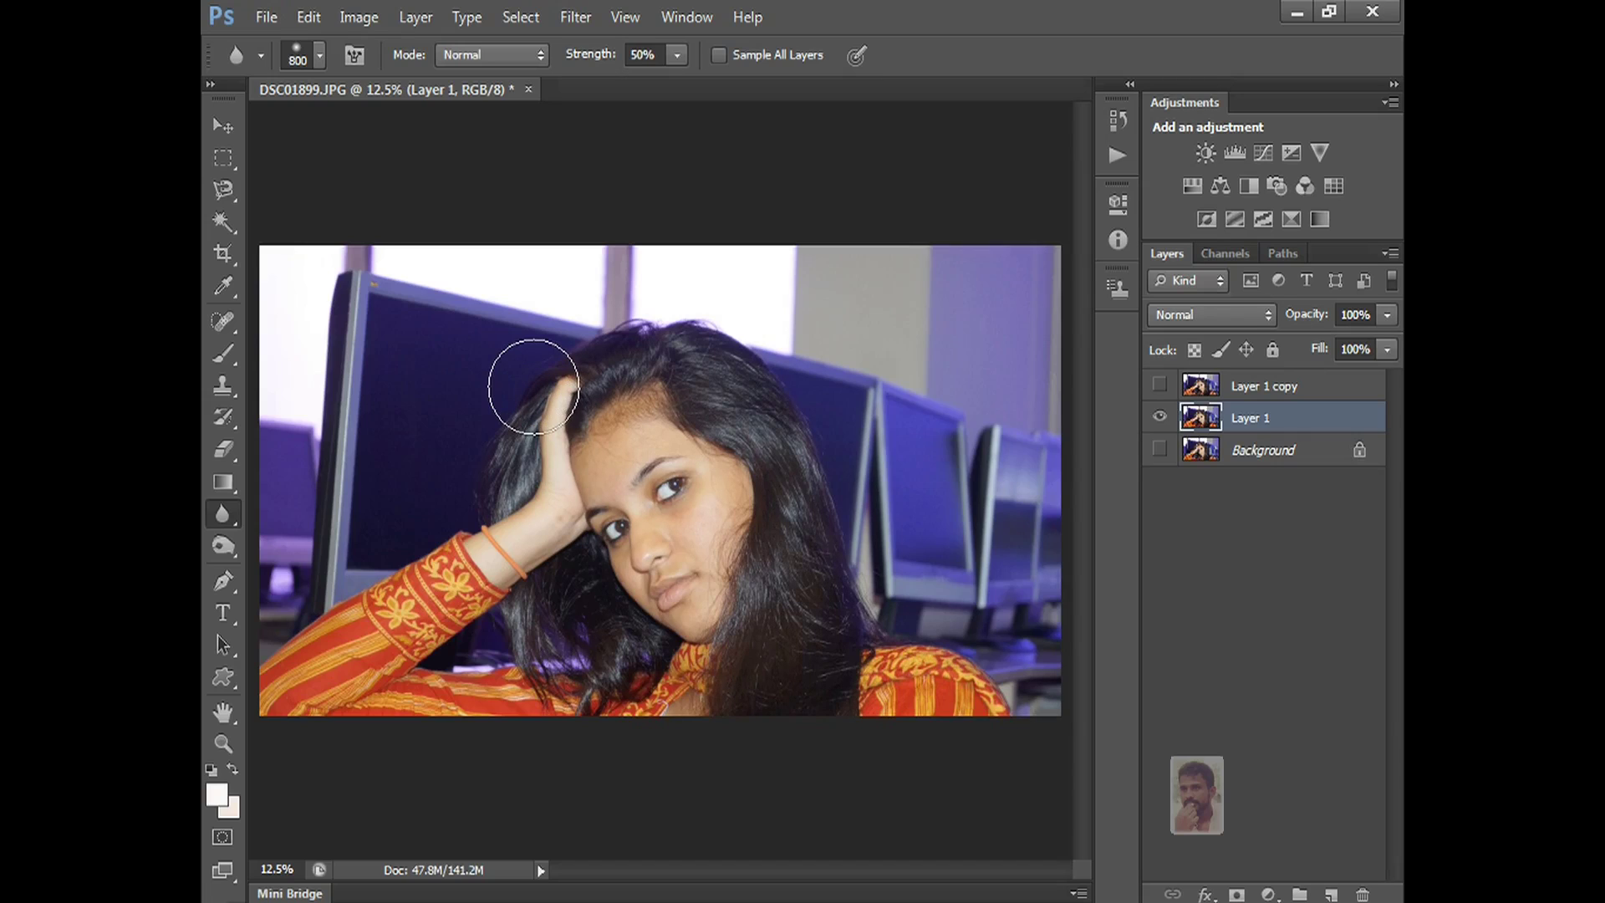
key("bracketright")
key("bracketright")
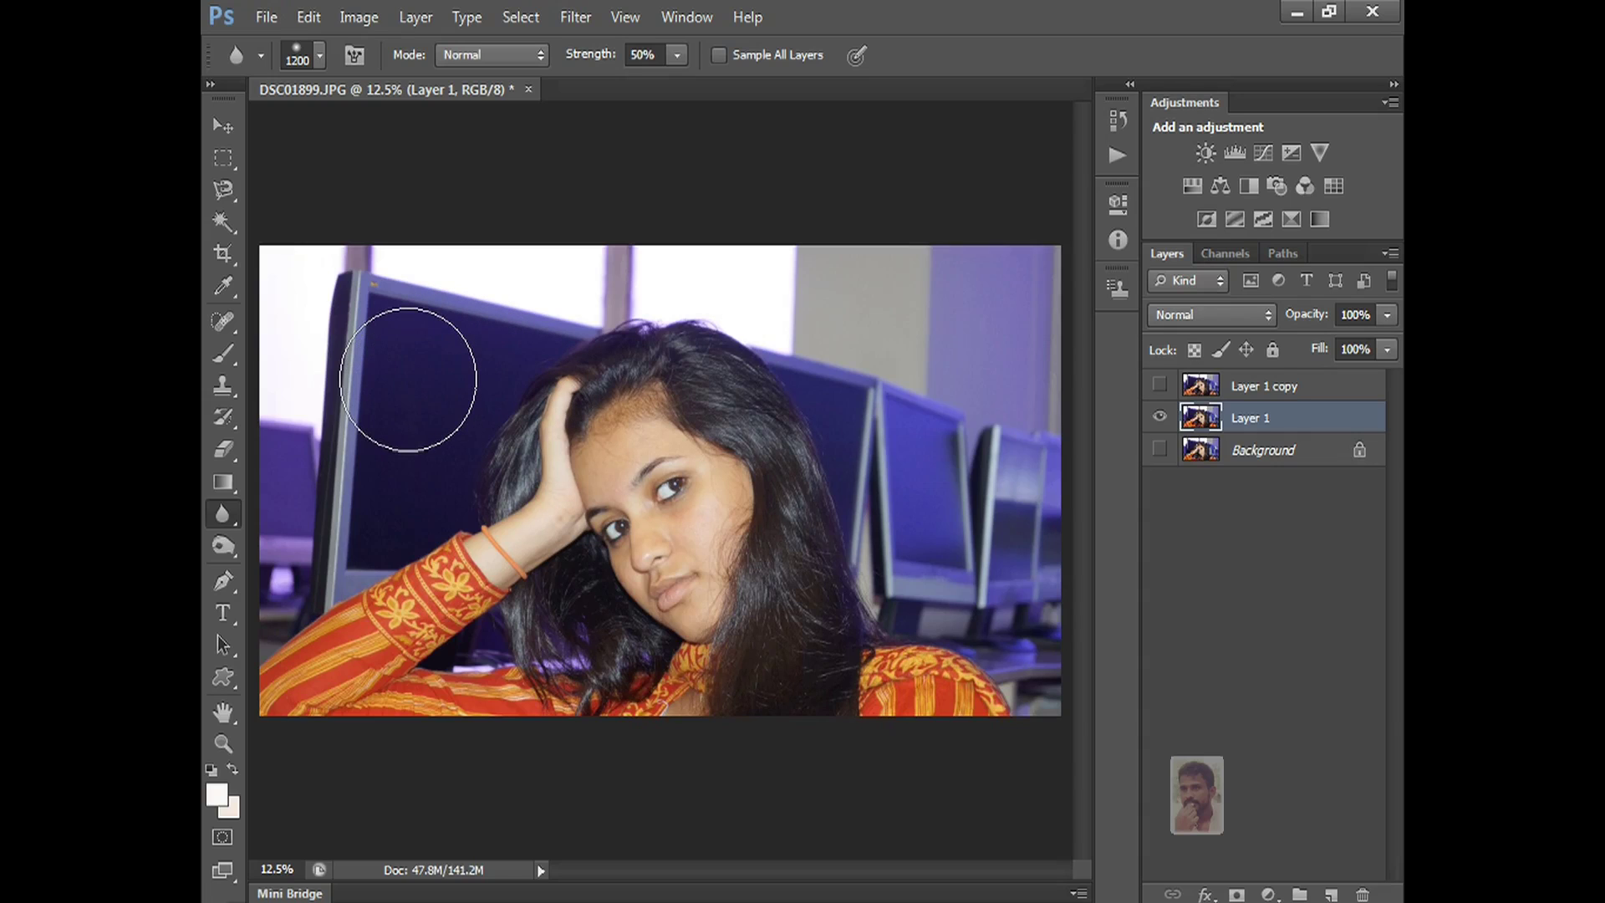
key("bracketleft")
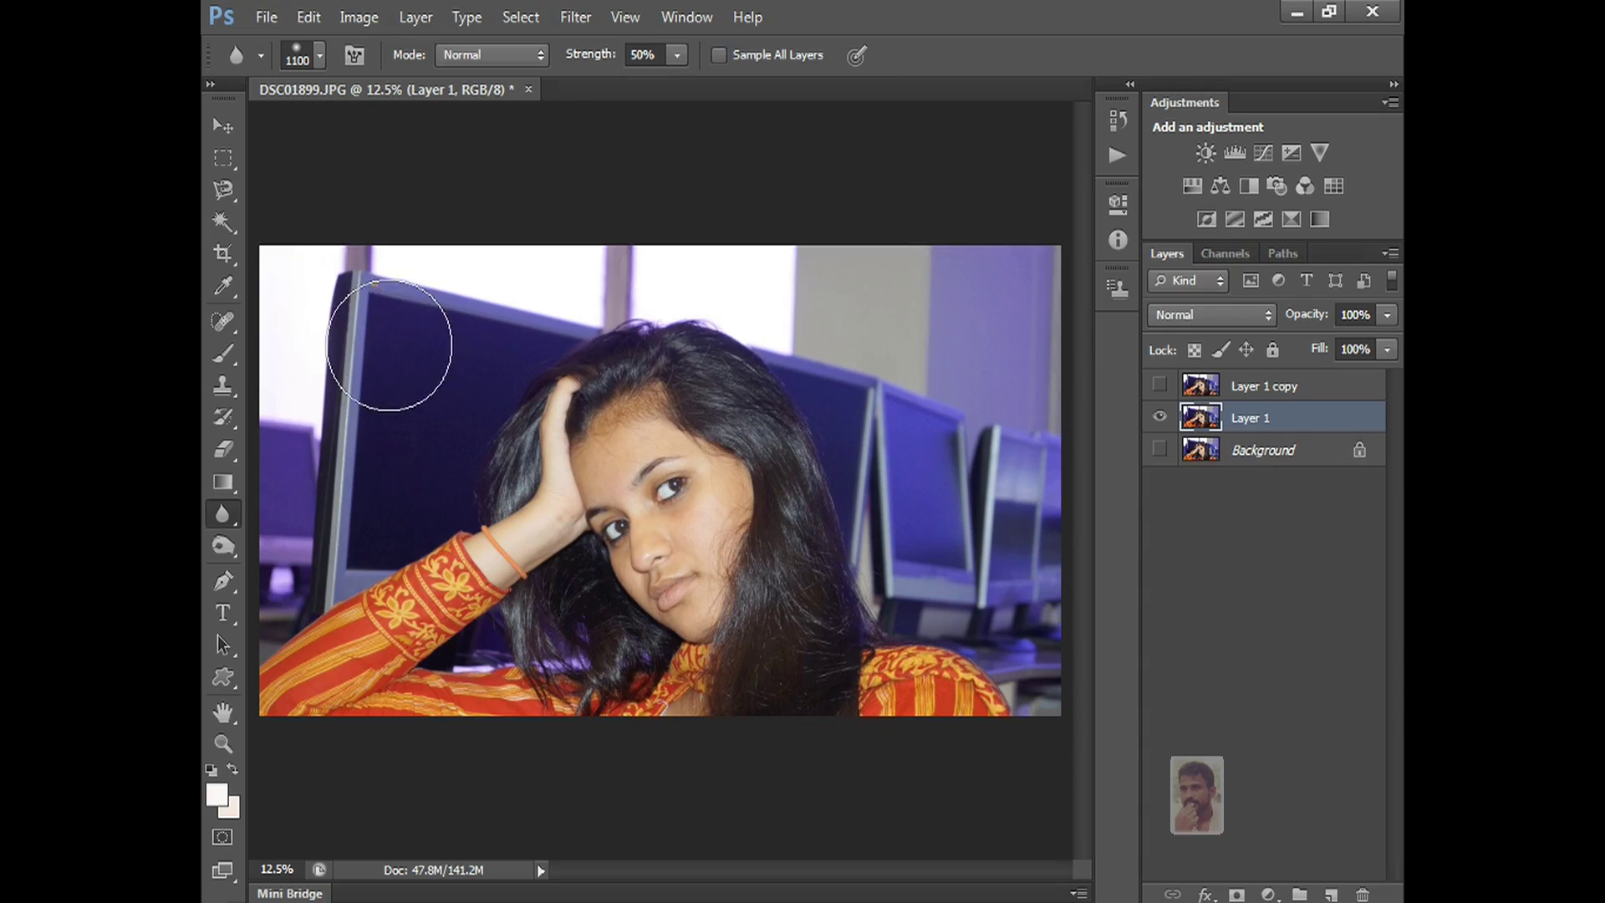
mouse_move(389, 346)
left_mouse_down()
mouse_move(339, 403)
mouse_move(308, 332)
mouse_move(336, 312)
mouse_move(346, 374)
mouse_move(308, 520)
mouse_move(385, 459)
mouse_move(476, 333)
mouse_move(417, 474)
mouse_move(362, 549)
mouse_move(297, 594)
mouse_move(292, 461)
mouse_move(336, 350)
mouse_move(391, 307)
left_mouse_up()
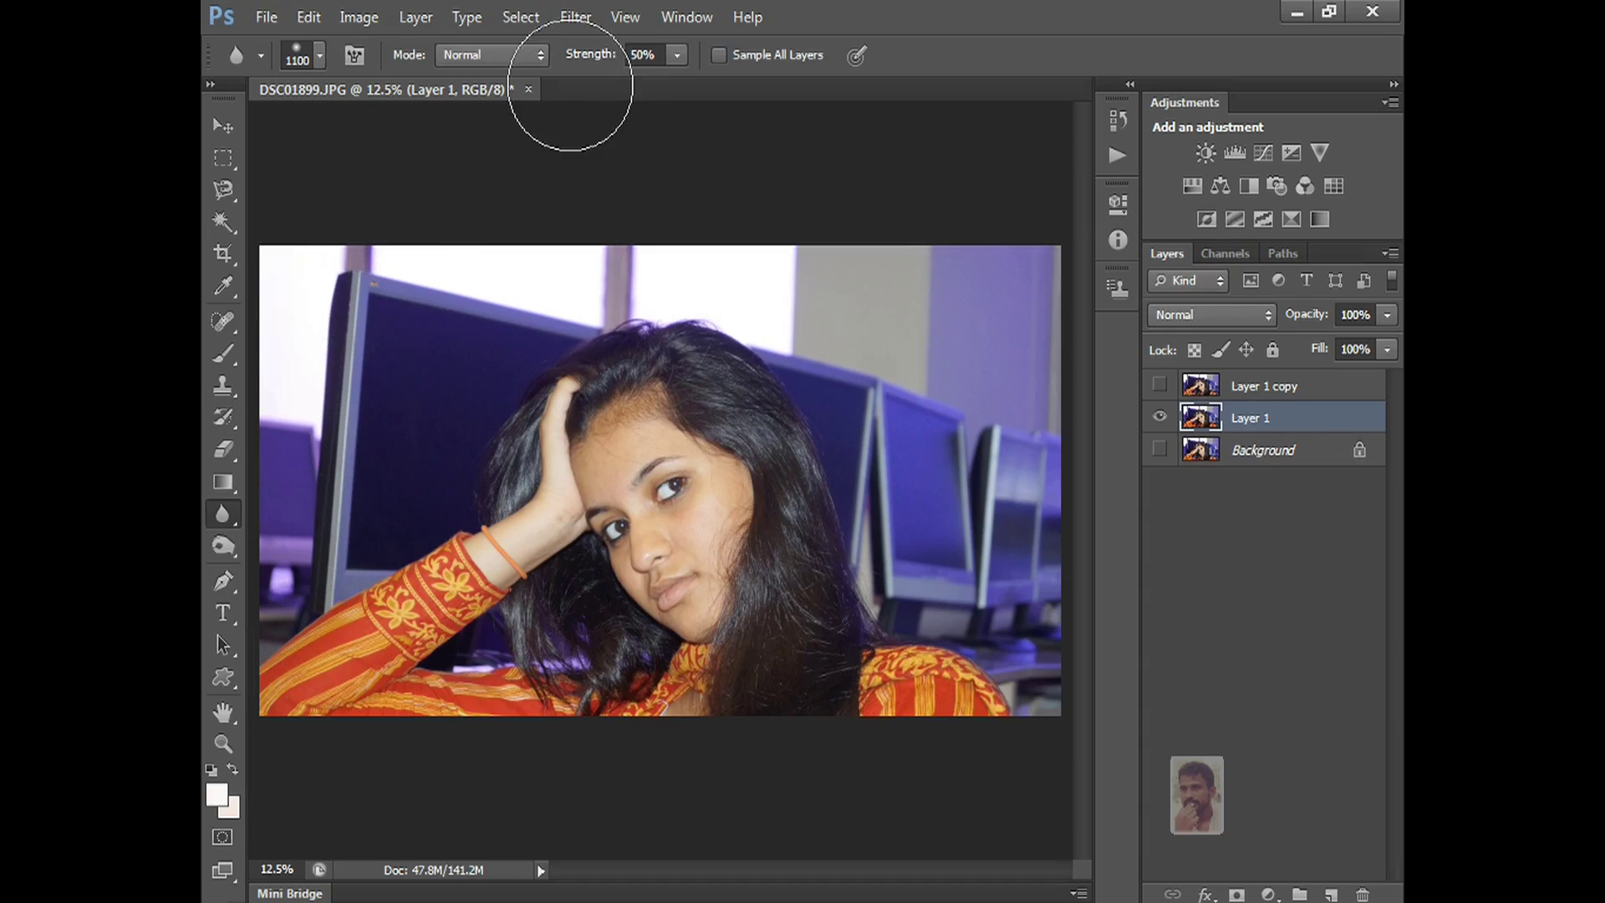
Set the blur strength to 100% and blur the windows, wall and monitors in the background.
left_click_drag(584, 60, 676, 60)
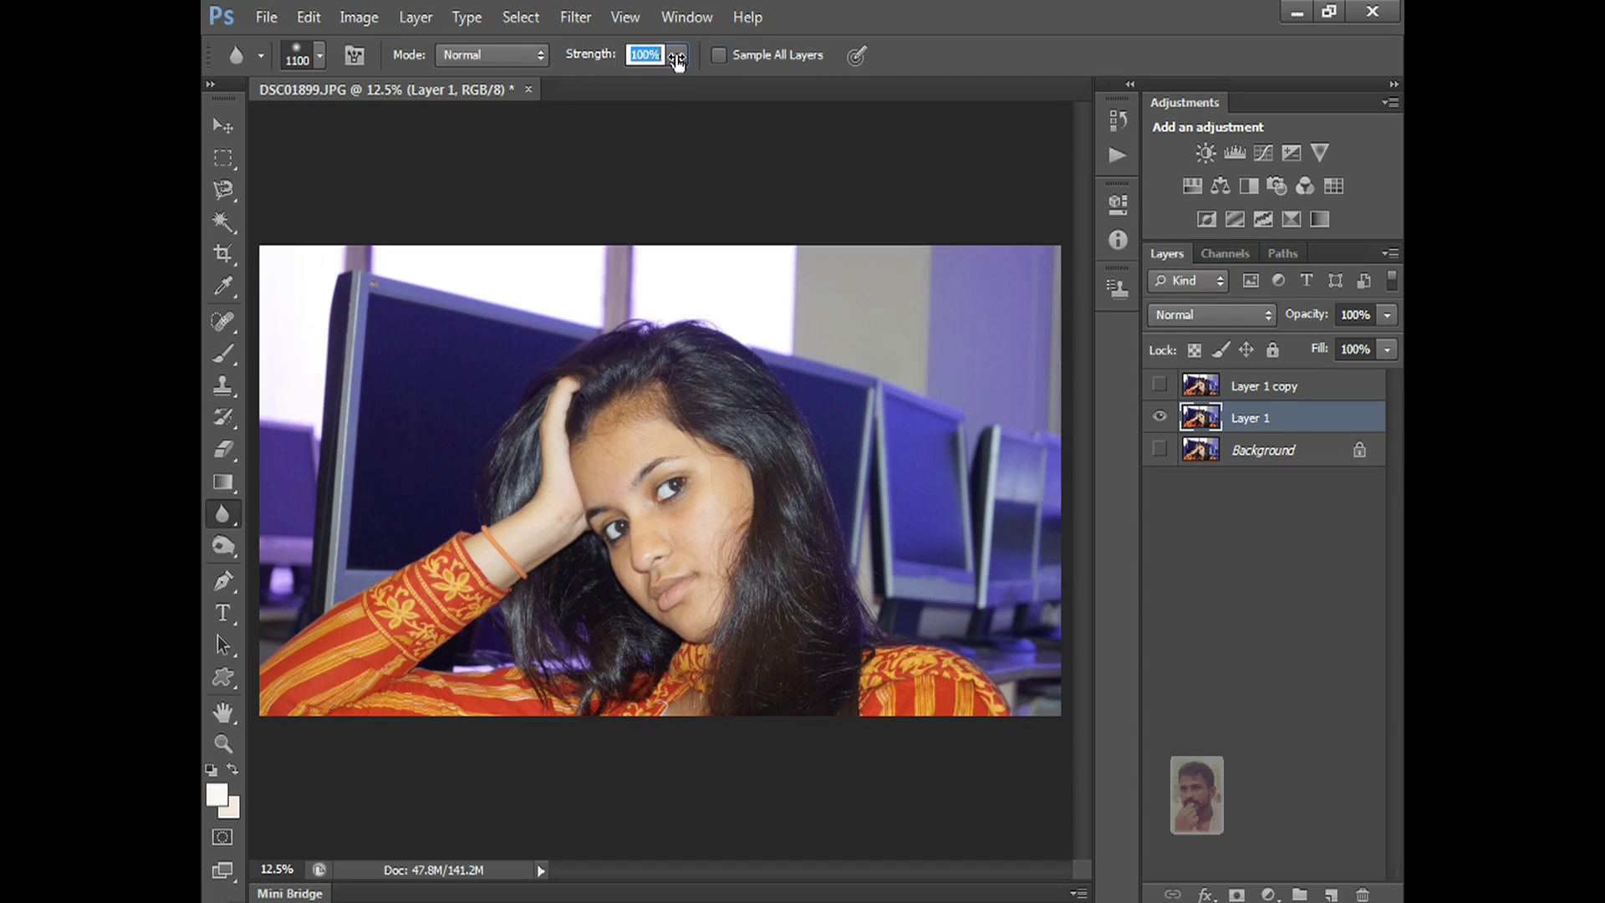
mouse_move(512, 351)
left_mouse_down()
mouse_move(435, 318)
mouse_move(376, 420)
mouse_move(343, 312)
mouse_move(344, 408)
mouse_move(336, 304)
mouse_move(323, 502)
mouse_move(472, 325)
left_mouse_up()
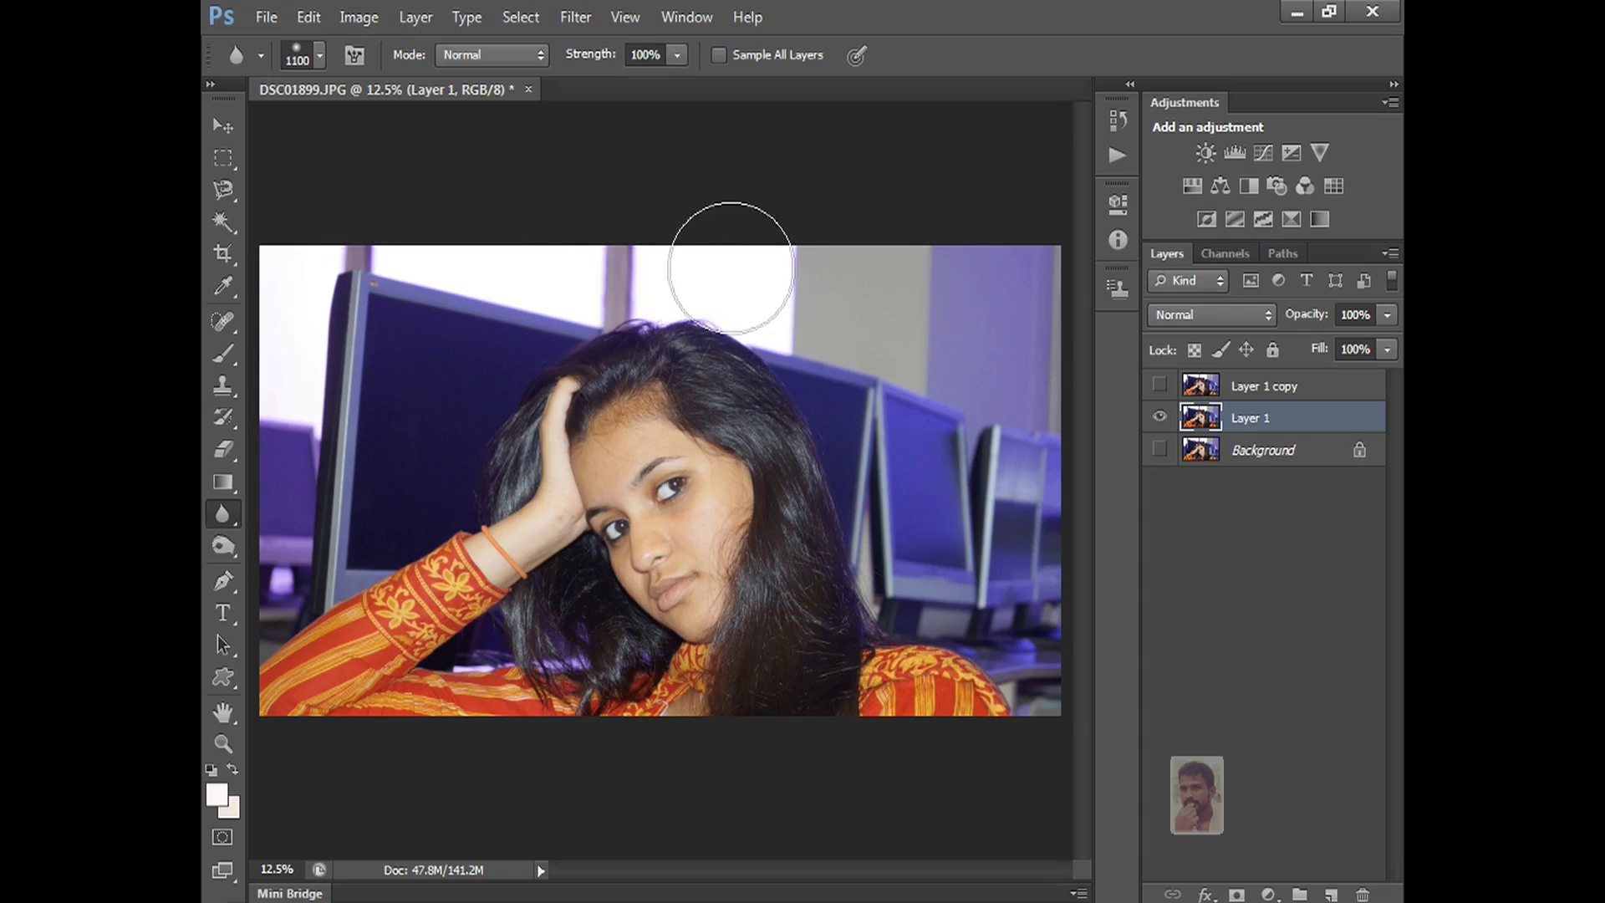
mouse_move(732, 267)
left_mouse_down()
mouse_move(777, 271)
mouse_move(844, 385)
mouse_move(858, 381)
mouse_move(919, 549)
mouse_move(956, 449)
mouse_move(924, 566)
mouse_move(883, 446)
mouse_move(1010, 499)
left_mouse_up()
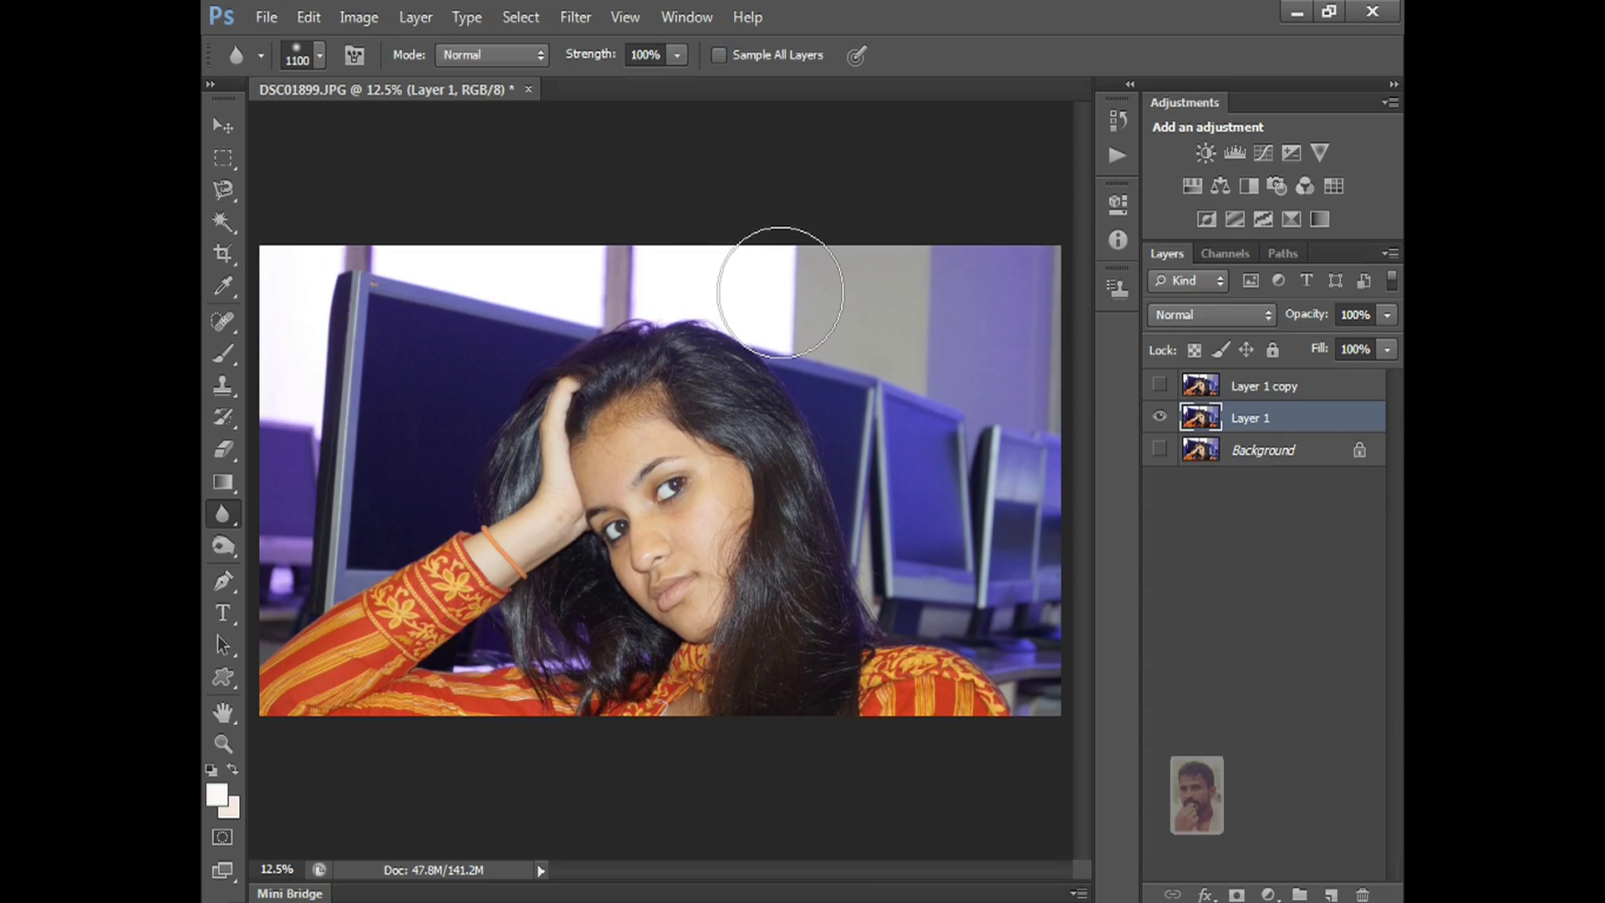
left_click_drag(694, 288, 593, 287)
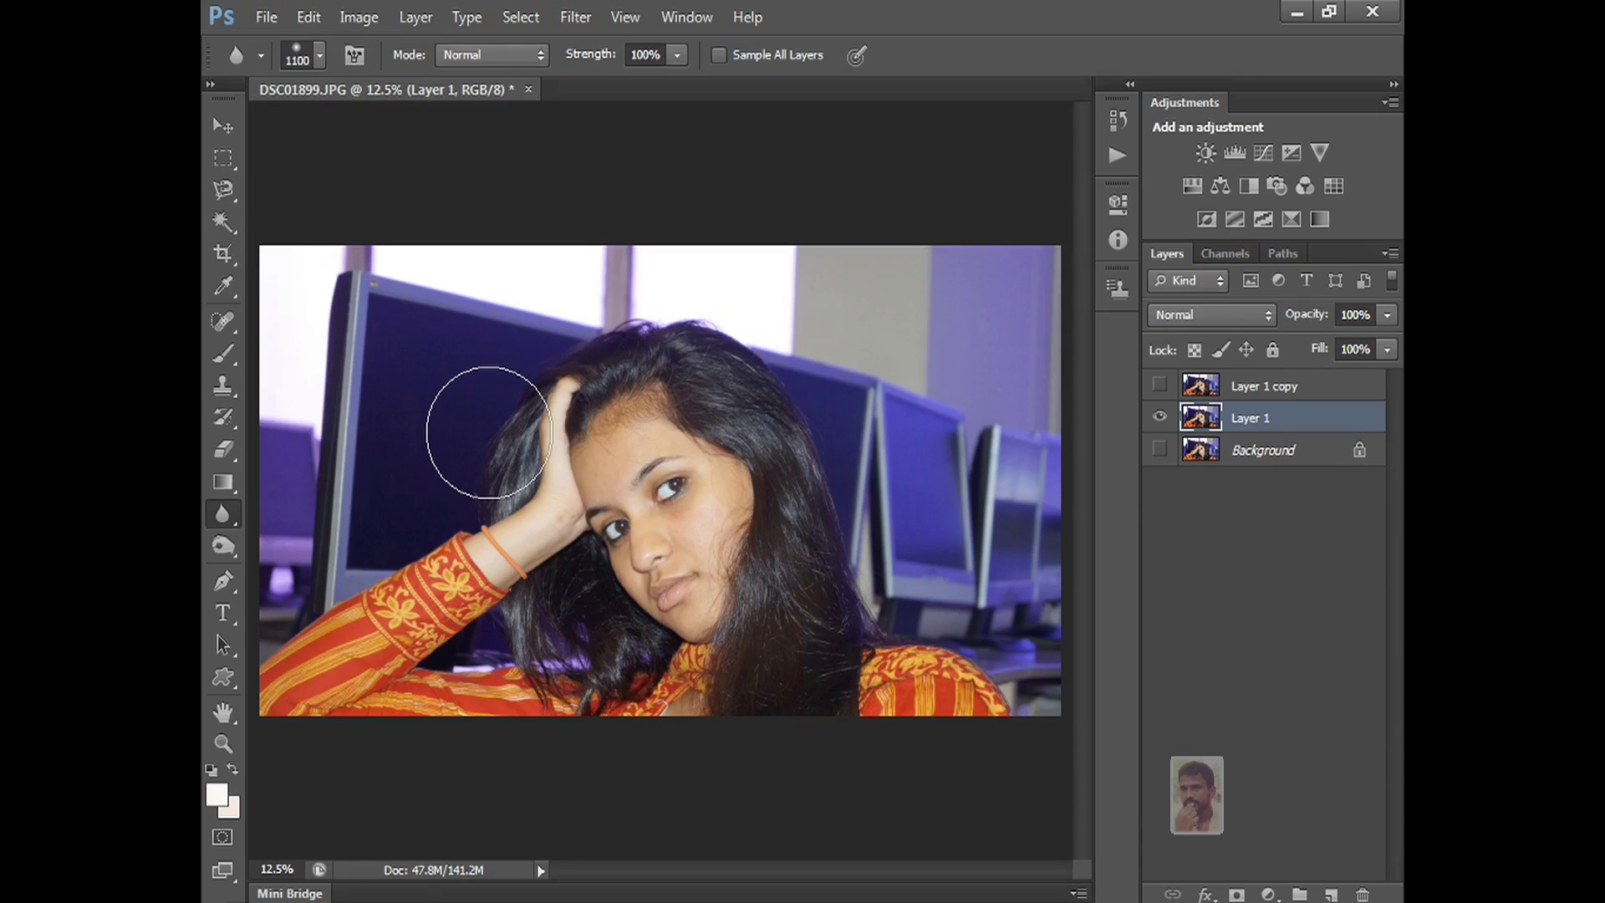
Reduce the blur brush to 600 px for closer work around the hair and face.
key("ctrl+plus")
key("ctrl+plus")
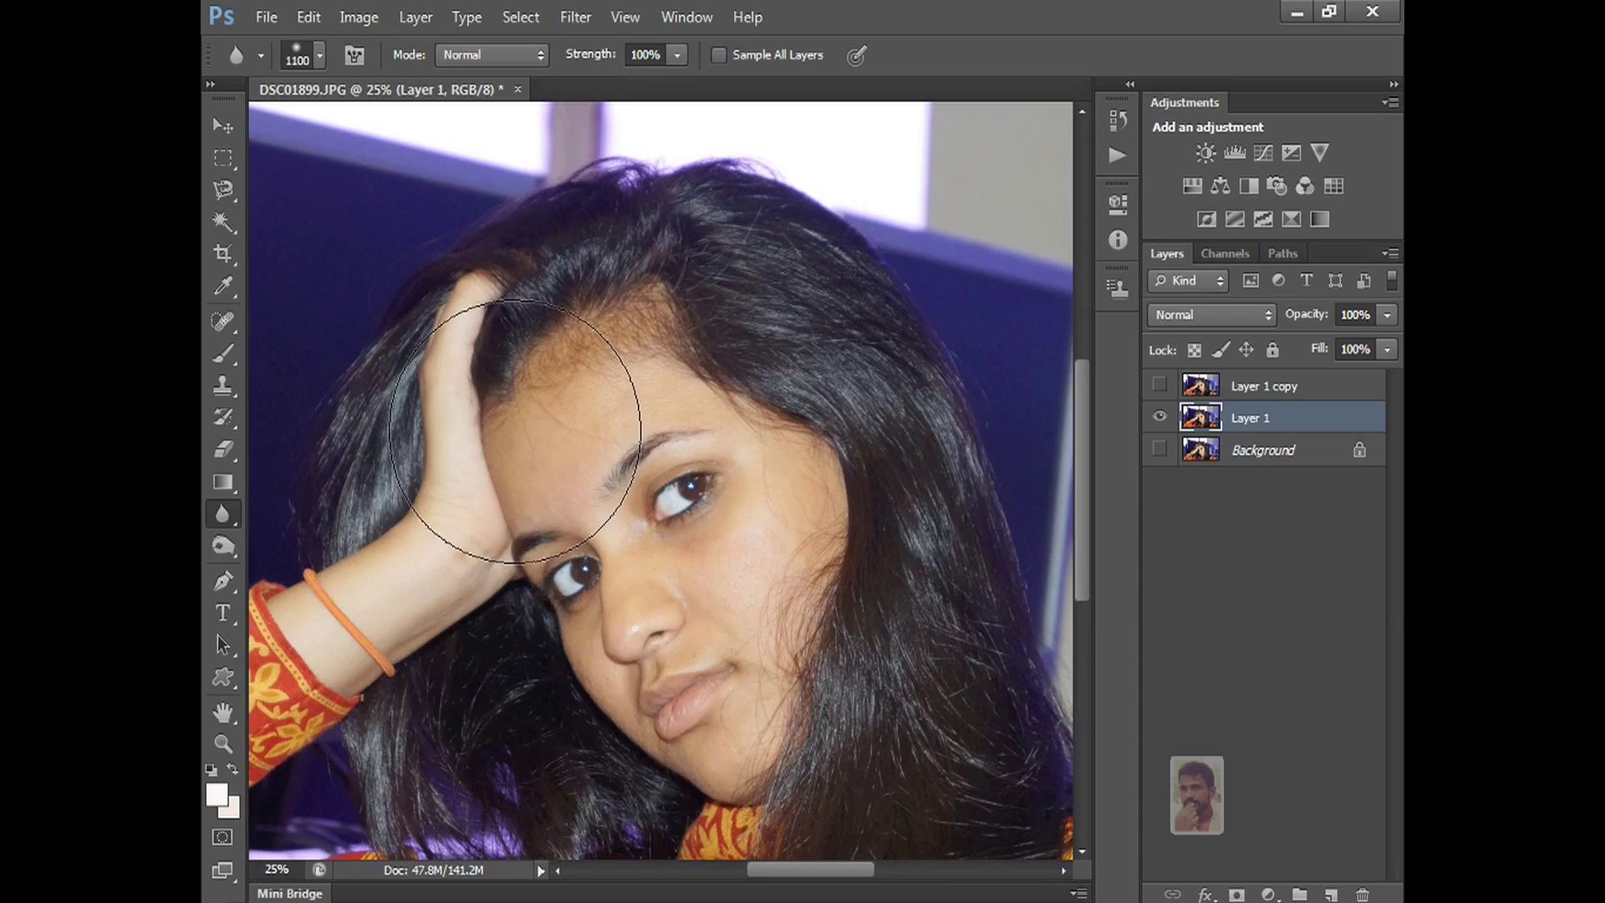
mouse_move(418, 527)
left_mouse_down()
mouse_move(627, 494)
mouse_move(666, 412)
left_mouse_up()
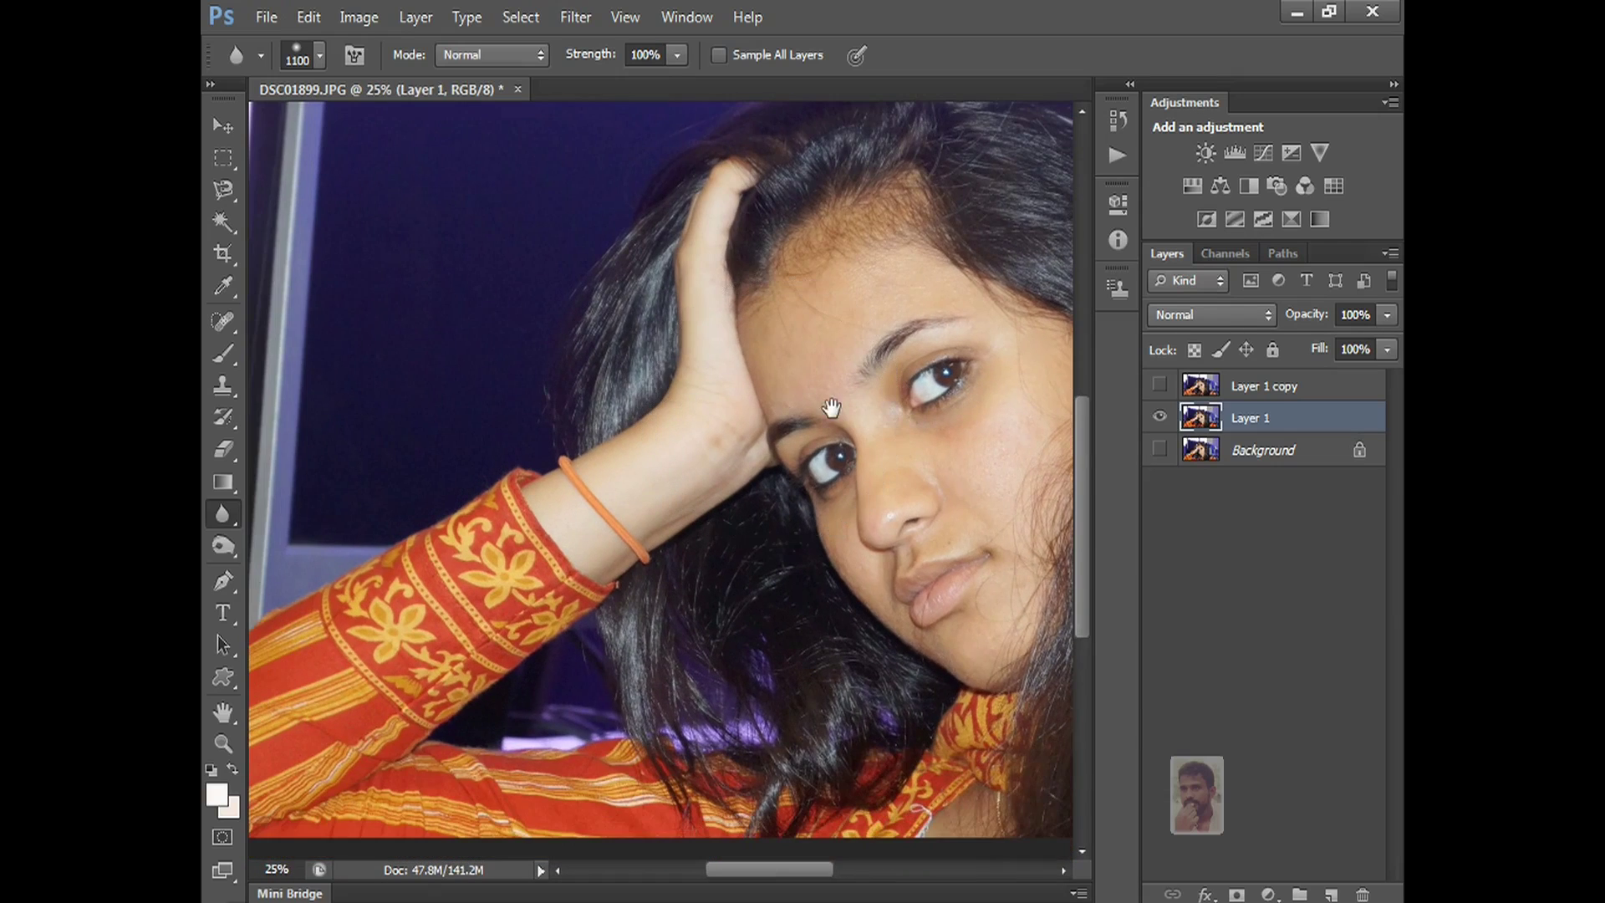
left_click_drag(834, 403, 668, 494)
key("bracketleft")
key("bracketleft")
key("bracketleft")
key("bracketleft")
key("bracketleft")
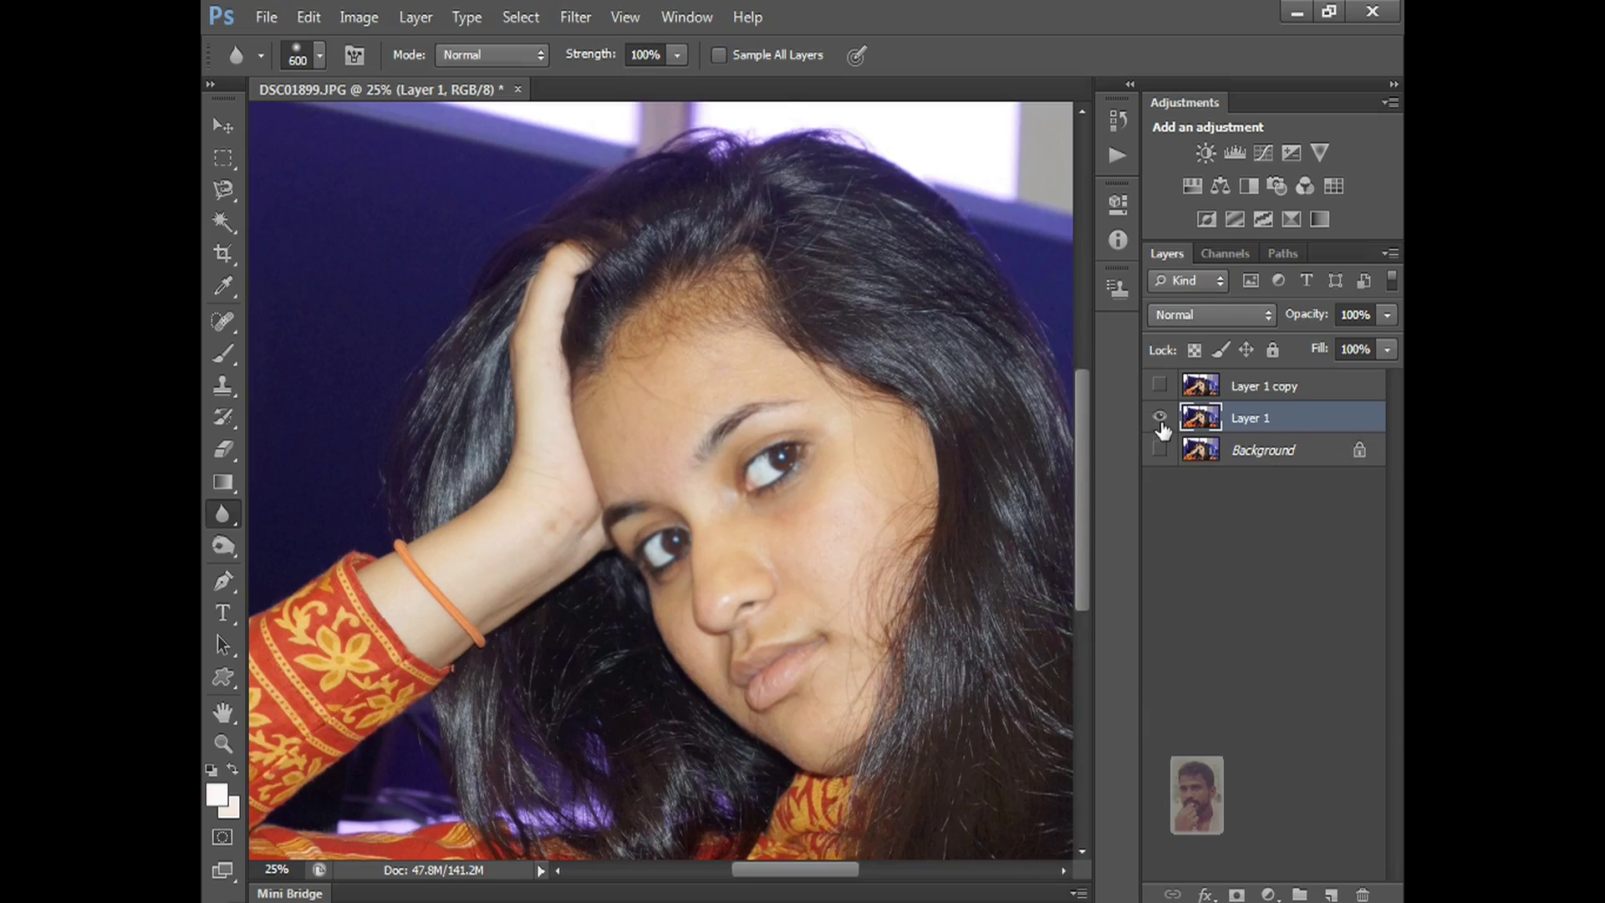
Show the Background layer and repeatedly toggle Layer 1's visibility to compare the blurred image with the original.
left_click(1160, 452)
left_click(1160, 417)
left_click(1160, 451)
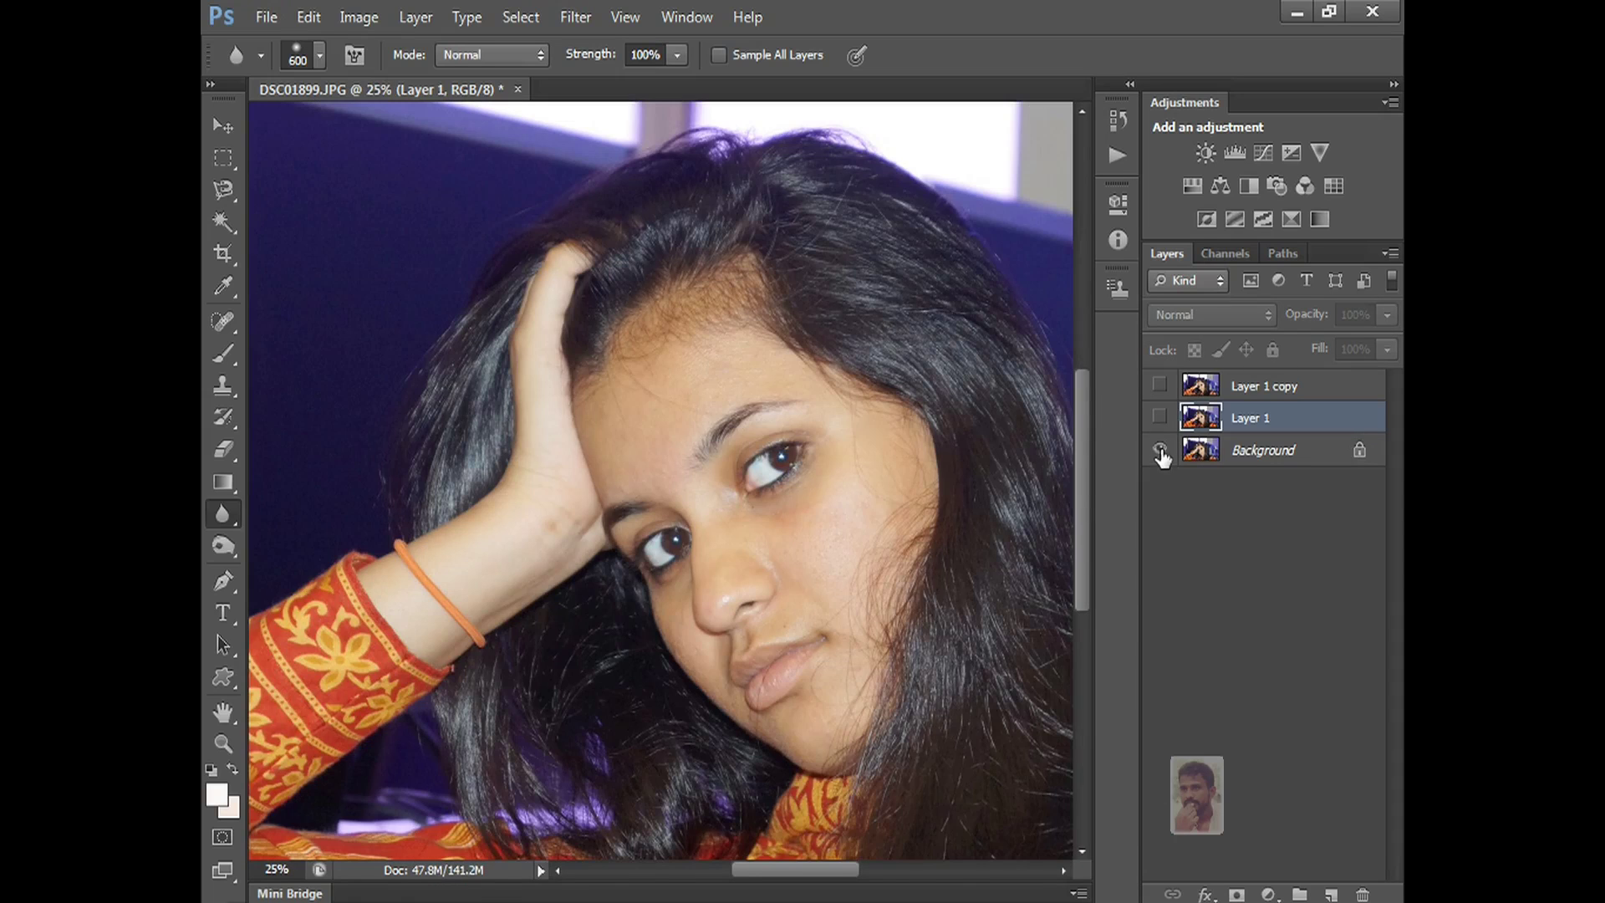
left_click(1160, 418)
left_click(1160, 418)
left_click(1160, 419)
left_click(1161, 418)
left_click(1161, 418)
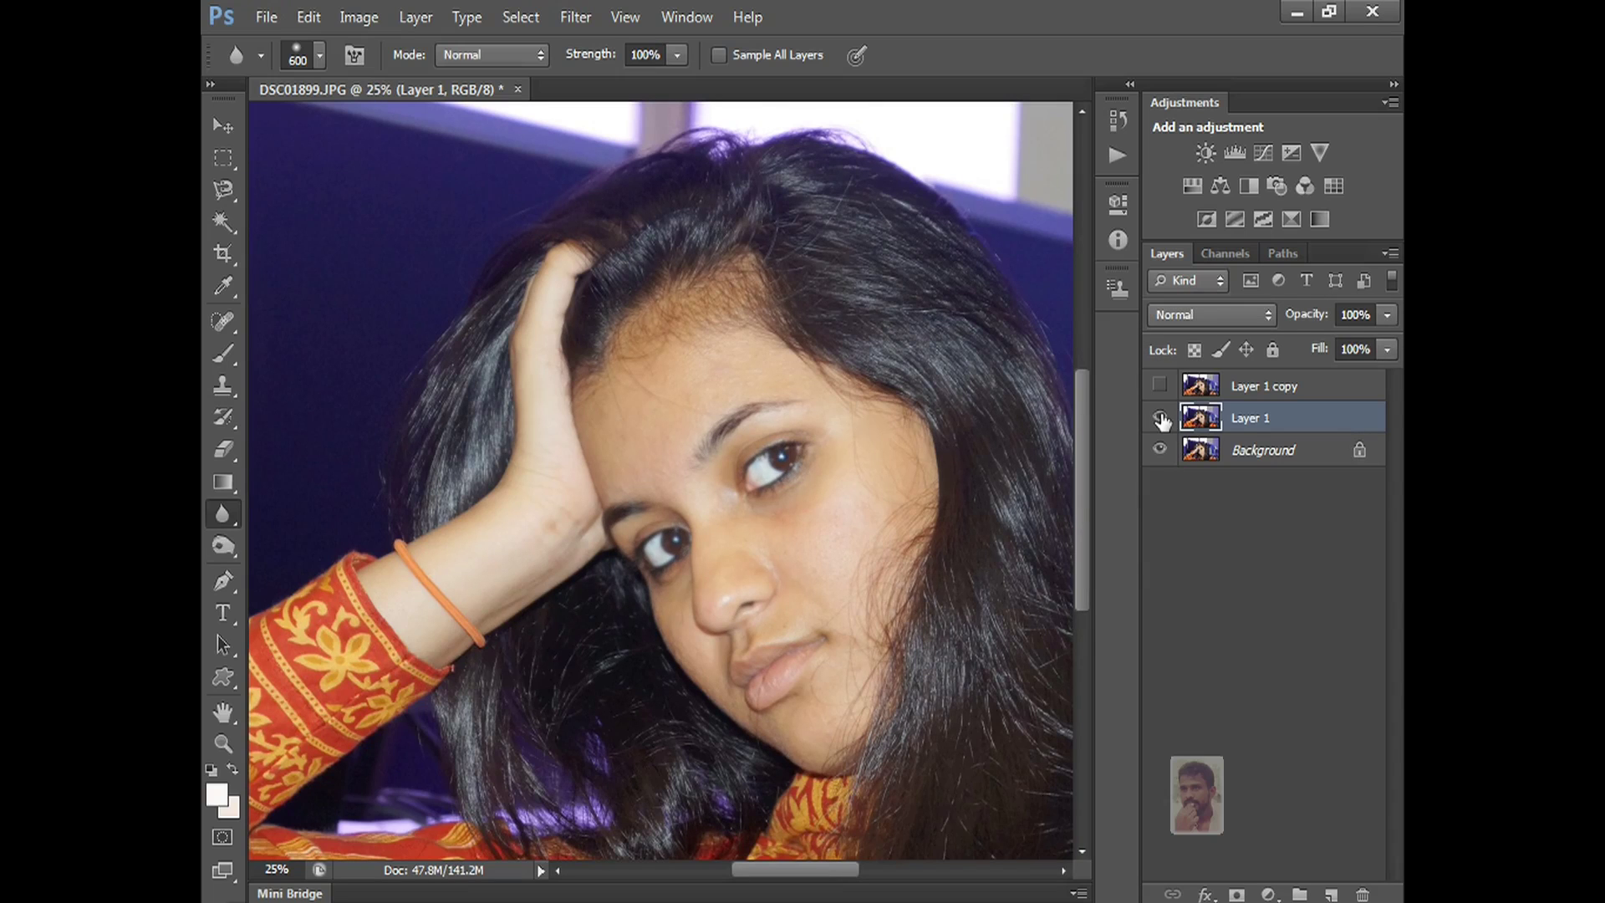
left_click(1160, 418)
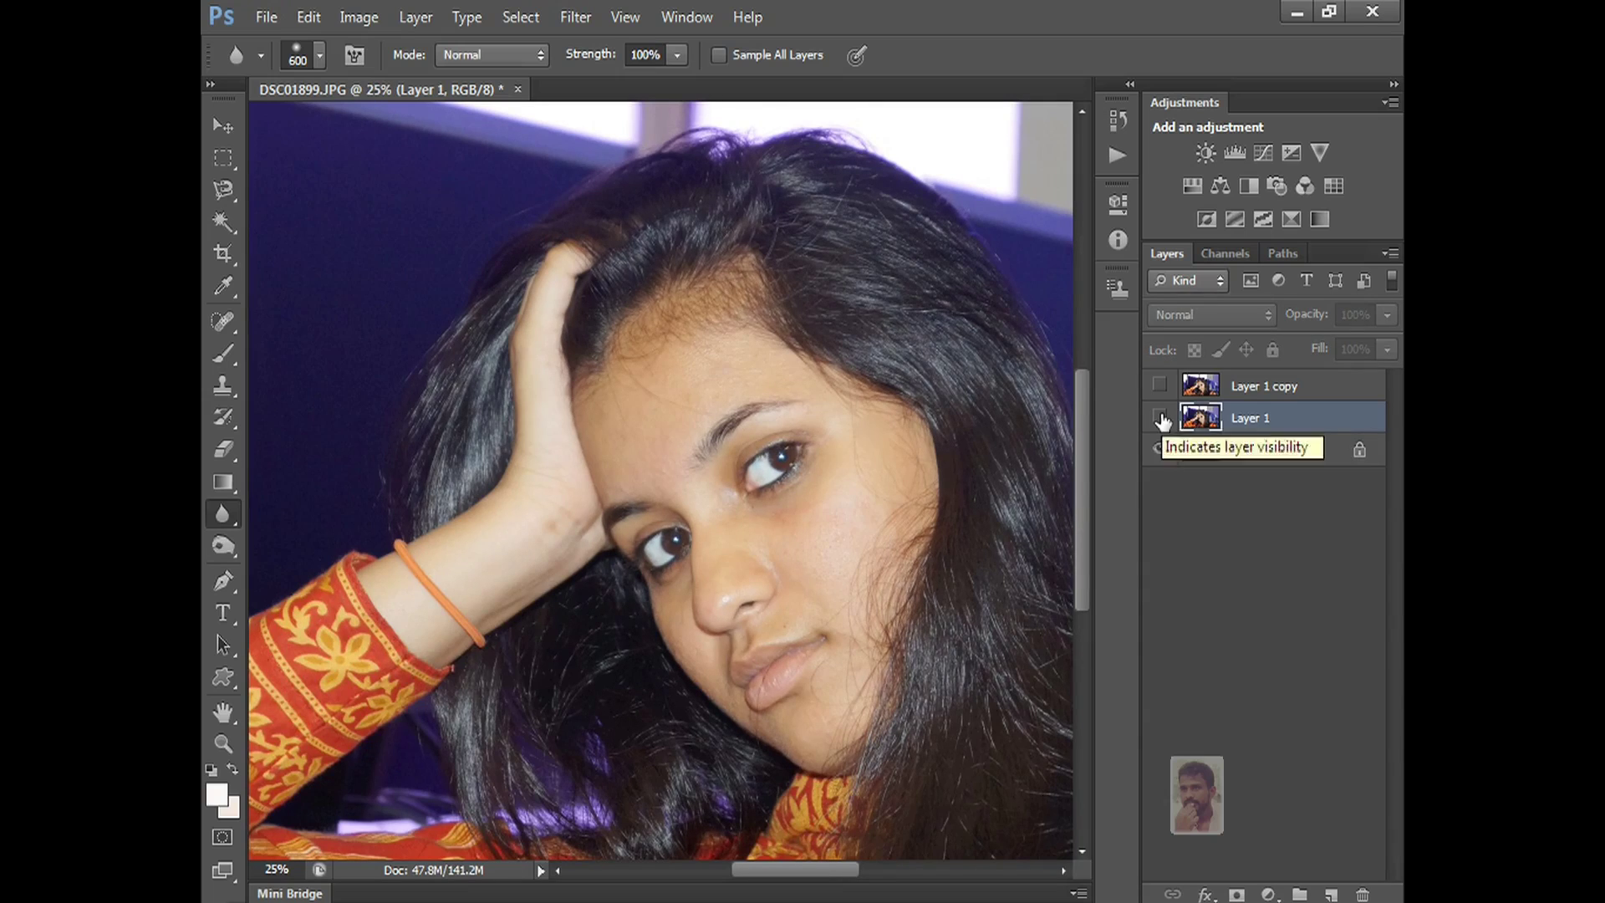
left_click(1161, 418)
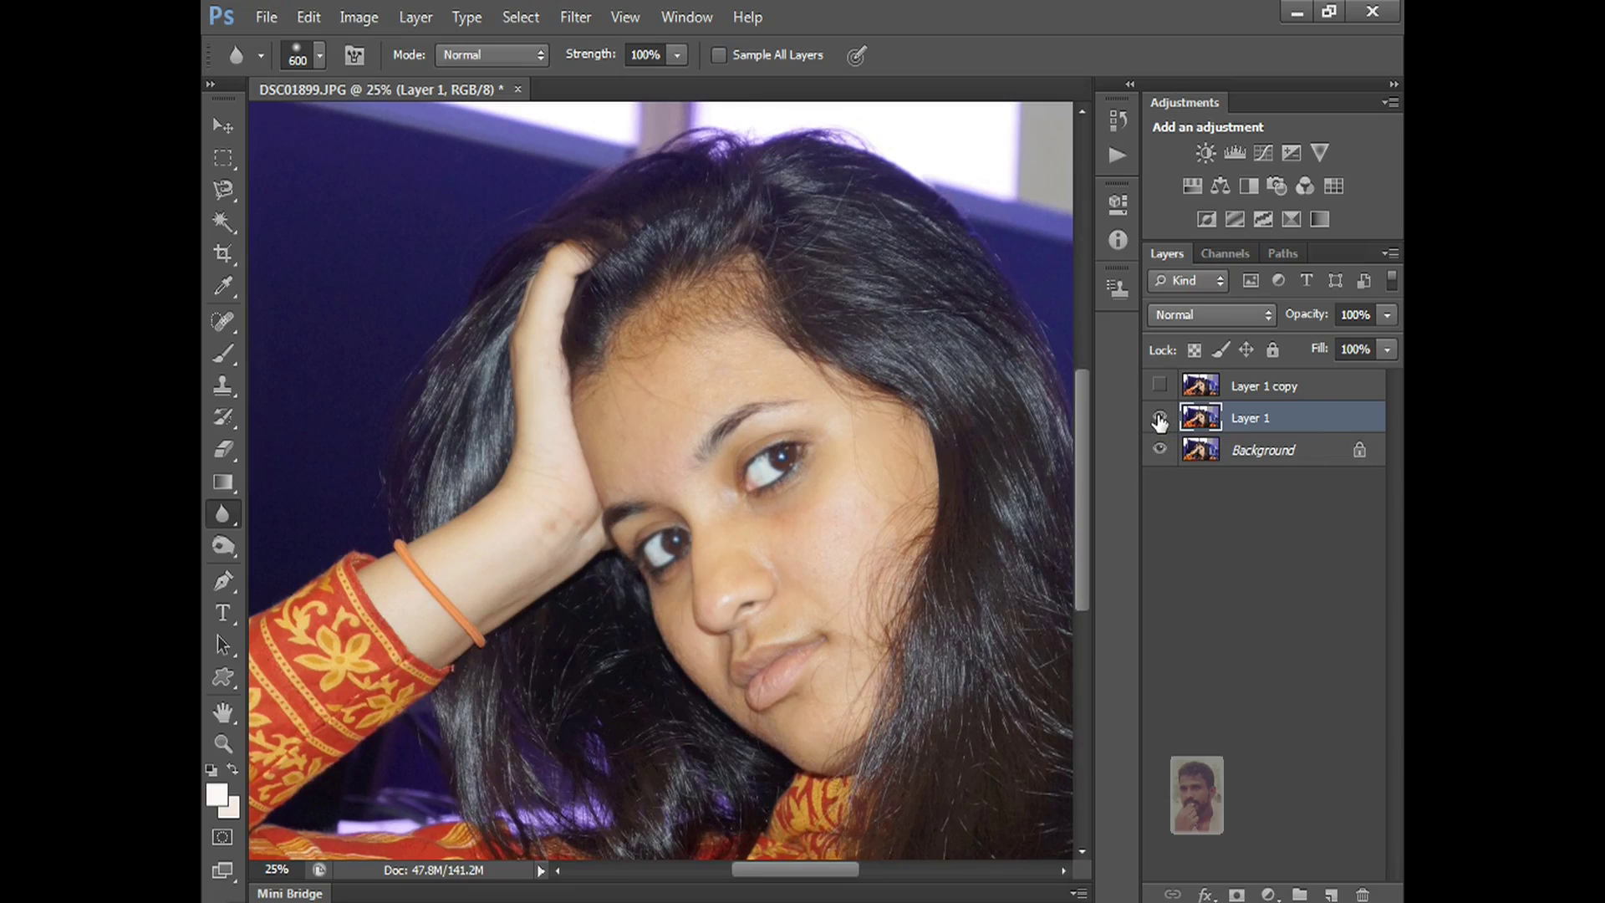
left_click(1161, 418)
left_click(1160, 418)
left_click(1160, 418)
left_click(1160, 418)
left_click(1160, 418)
left_click(1161, 418)
left_click(1160, 418)
left_click(1161, 418)
left_click(1161, 418)
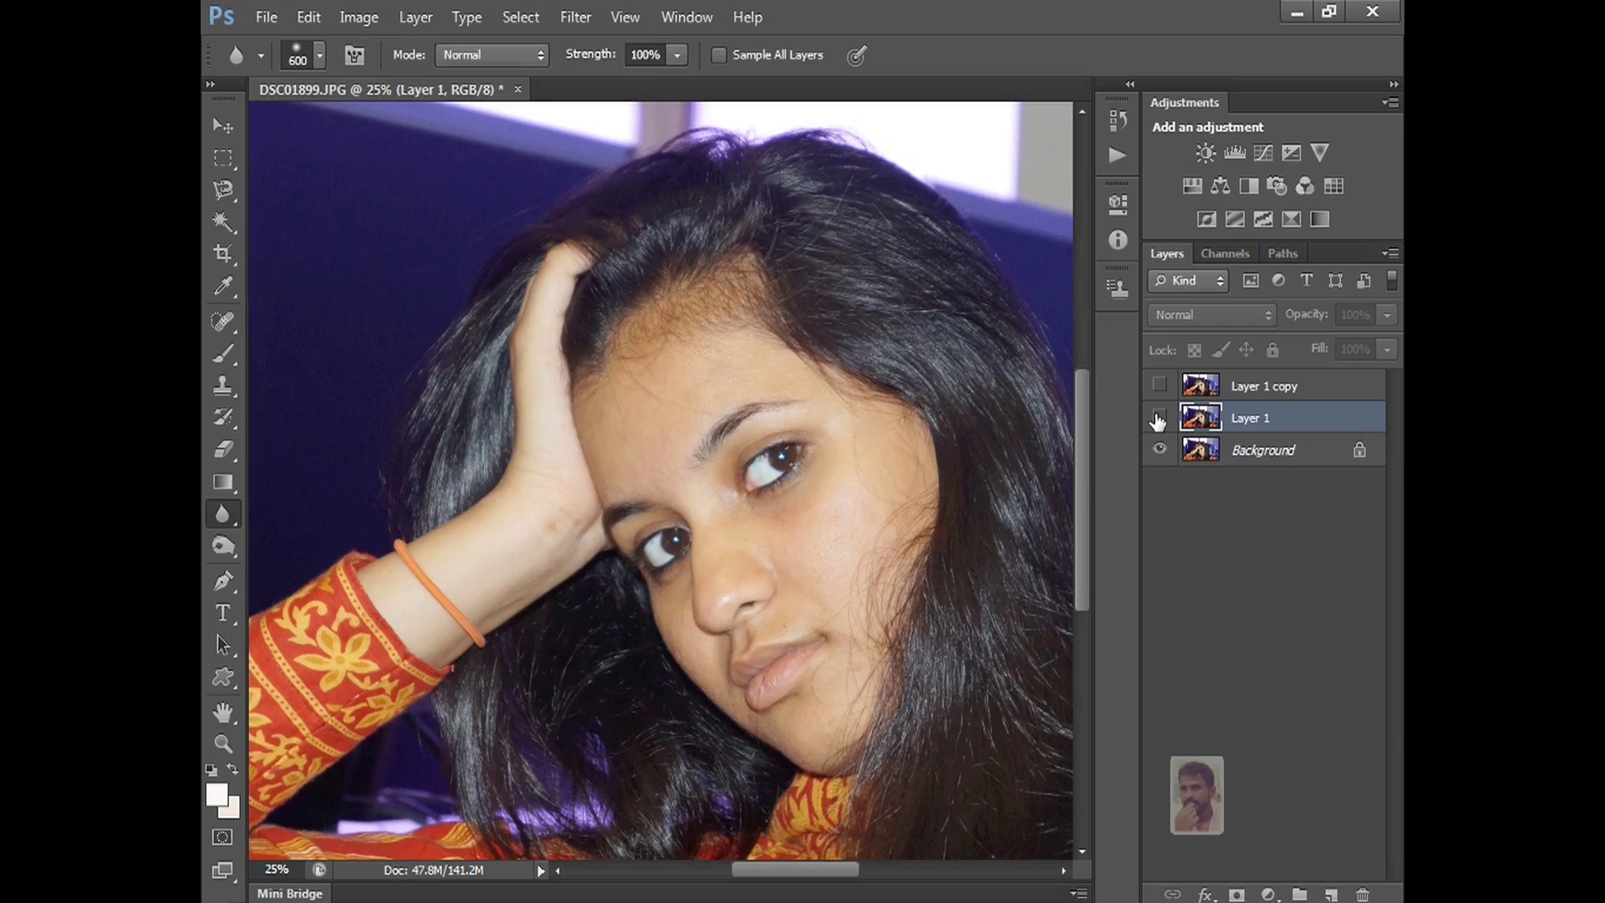
left_click(1160, 418)
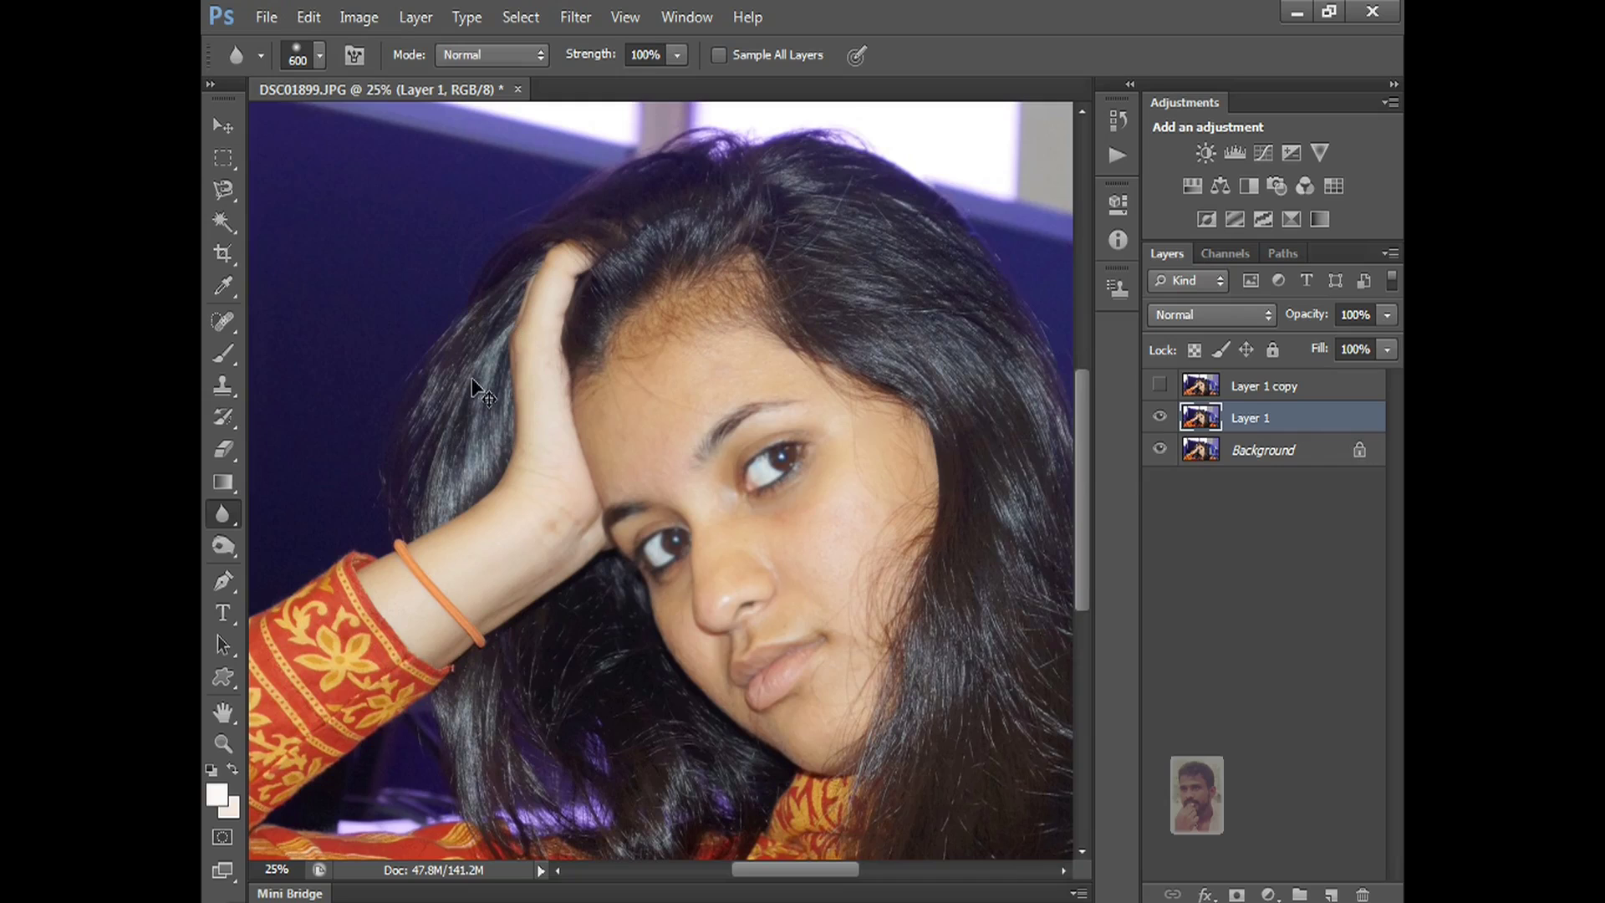
Reduce the blur brush to 200 px.
key("bracketleft")
key("bracketleft")
key("bracketleft")
key("bracketleft")
key("bracketleft")
Toggle Layer 1's visibility to check the blur against the Background layer.
left_click(1159, 417)
left_click(1160, 418)
left_click(1160, 420)
left_click(1160, 420)
Switch to the Sharpen tool and set its brush size to 90 px.
right_click(222, 516)
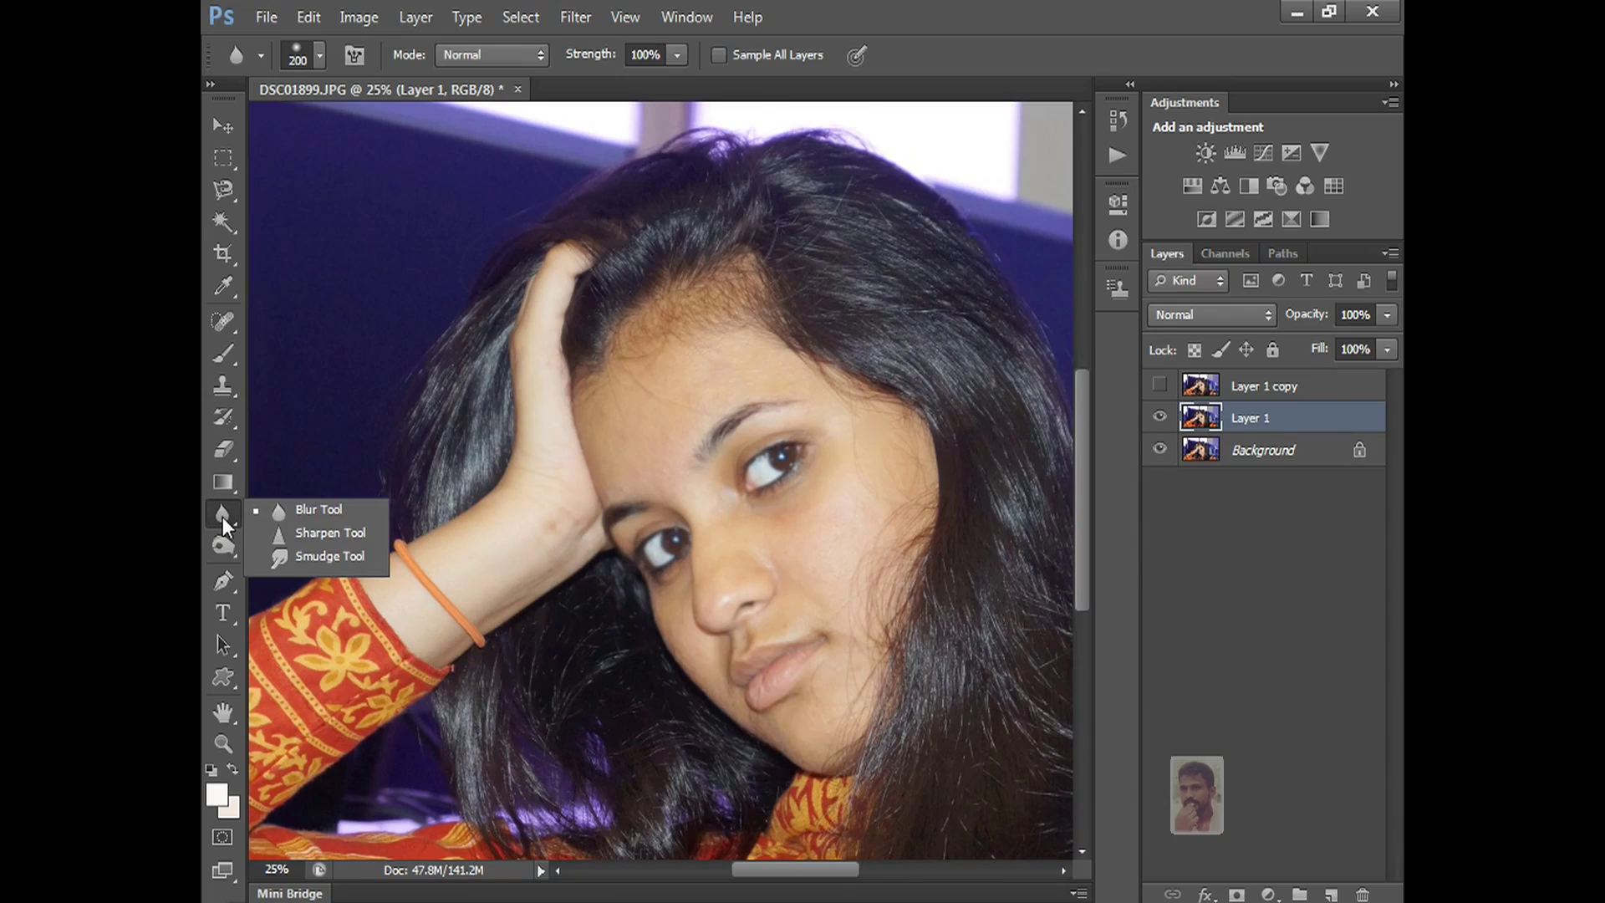
left_click(345, 535)
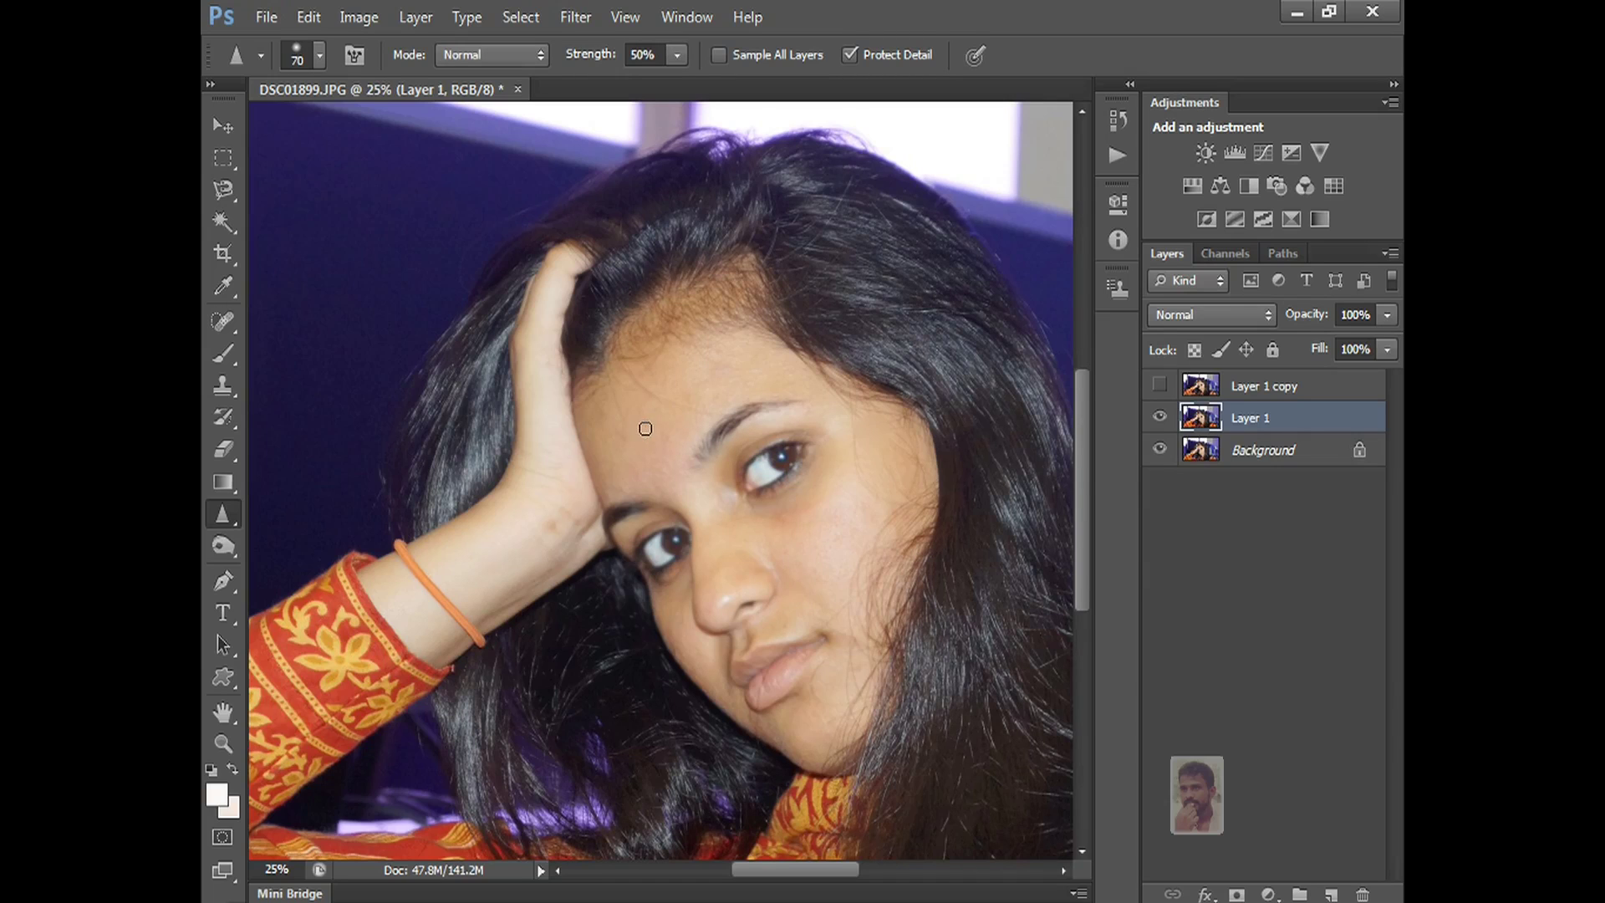
key("bracketright")
key("bracketright")
key("bracketright")
key("bracketright")
key("bracketright")
key("bracketright")
key("bracketleft")
key("bracketleft")
key("bracketleft")
key("bracketleft")
key("bracketleft")
key("bracketleft")
Sharpen the woman's eyebrows and eyes on Layer 1 at 50% strength.
mouse_move(708, 451)
left_mouse_down()
mouse_move(775, 404)
mouse_move(740, 413)
mouse_move(719, 446)
mouse_move(739, 413)
mouse_move(783, 409)
left_mouse_up()
left_click_drag(609, 522, 640, 512)
mouse_move(765, 475)
left_mouse_down()
mouse_move(796, 444)
mouse_move(751, 454)
mouse_move(789, 448)
mouse_move(768, 489)
mouse_move(808, 449)
mouse_move(748, 464)
mouse_move(745, 486)
mouse_move(743, 469)
mouse_move(791, 437)
mouse_move(801, 454)
mouse_move(775, 494)
mouse_move(765, 481)
mouse_move(793, 456)
mouse_move(783, 473)
mouse_move(727, 467)
left_mouse_up()
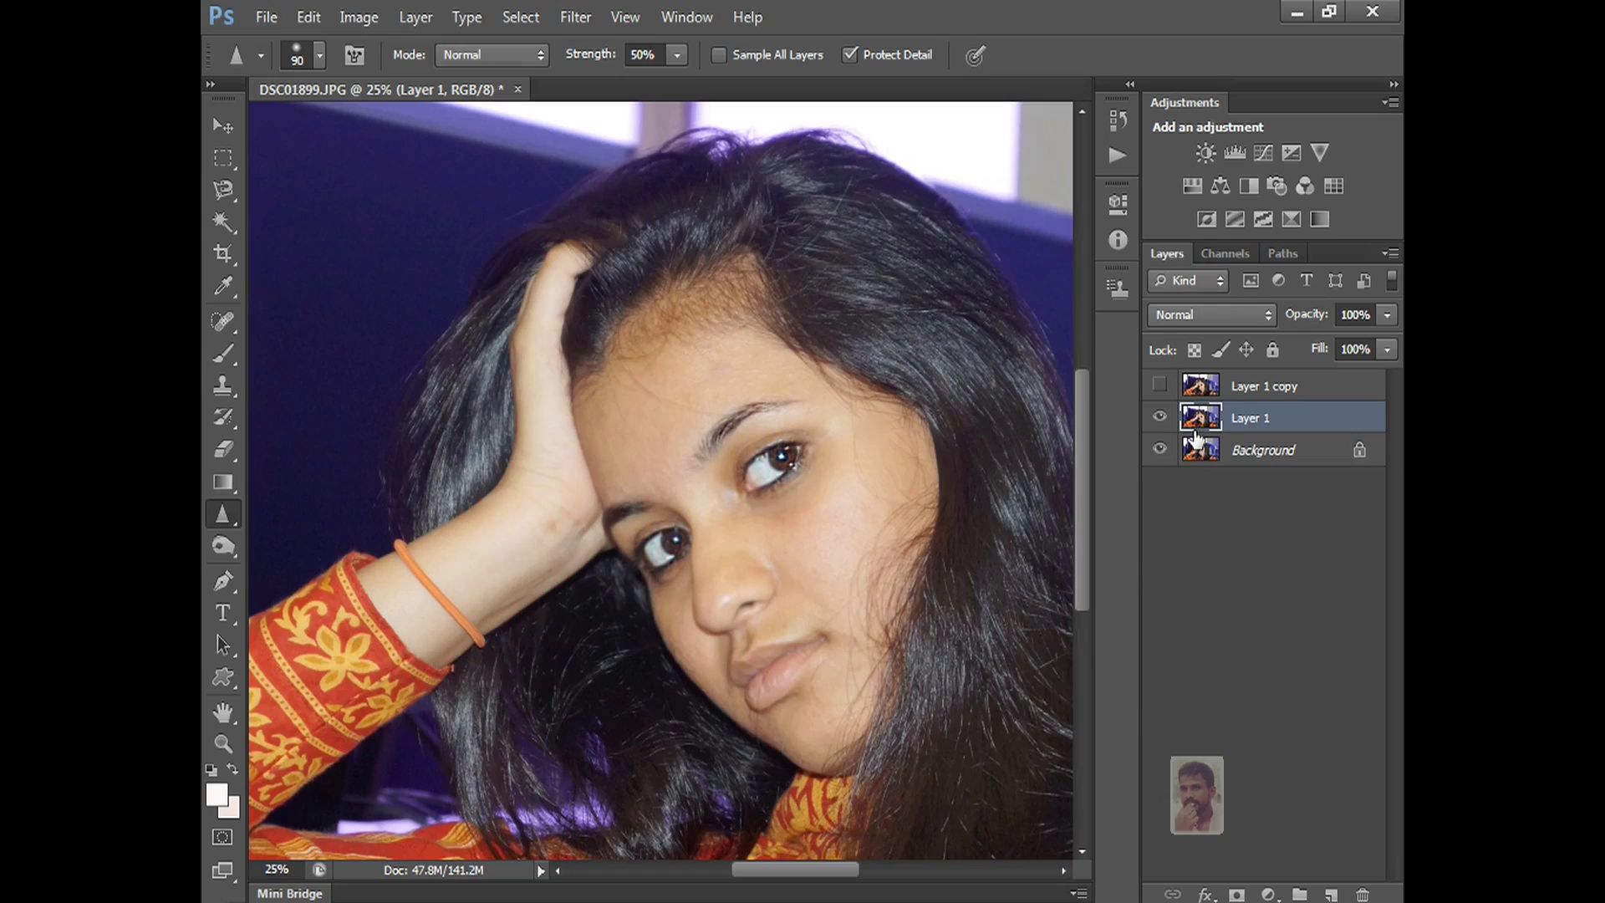
Toggle Layer 1's visibility over the Background layer to compare the sharpened eyes with the original.
left_click(1160, 417)
left_click(1159, 450)
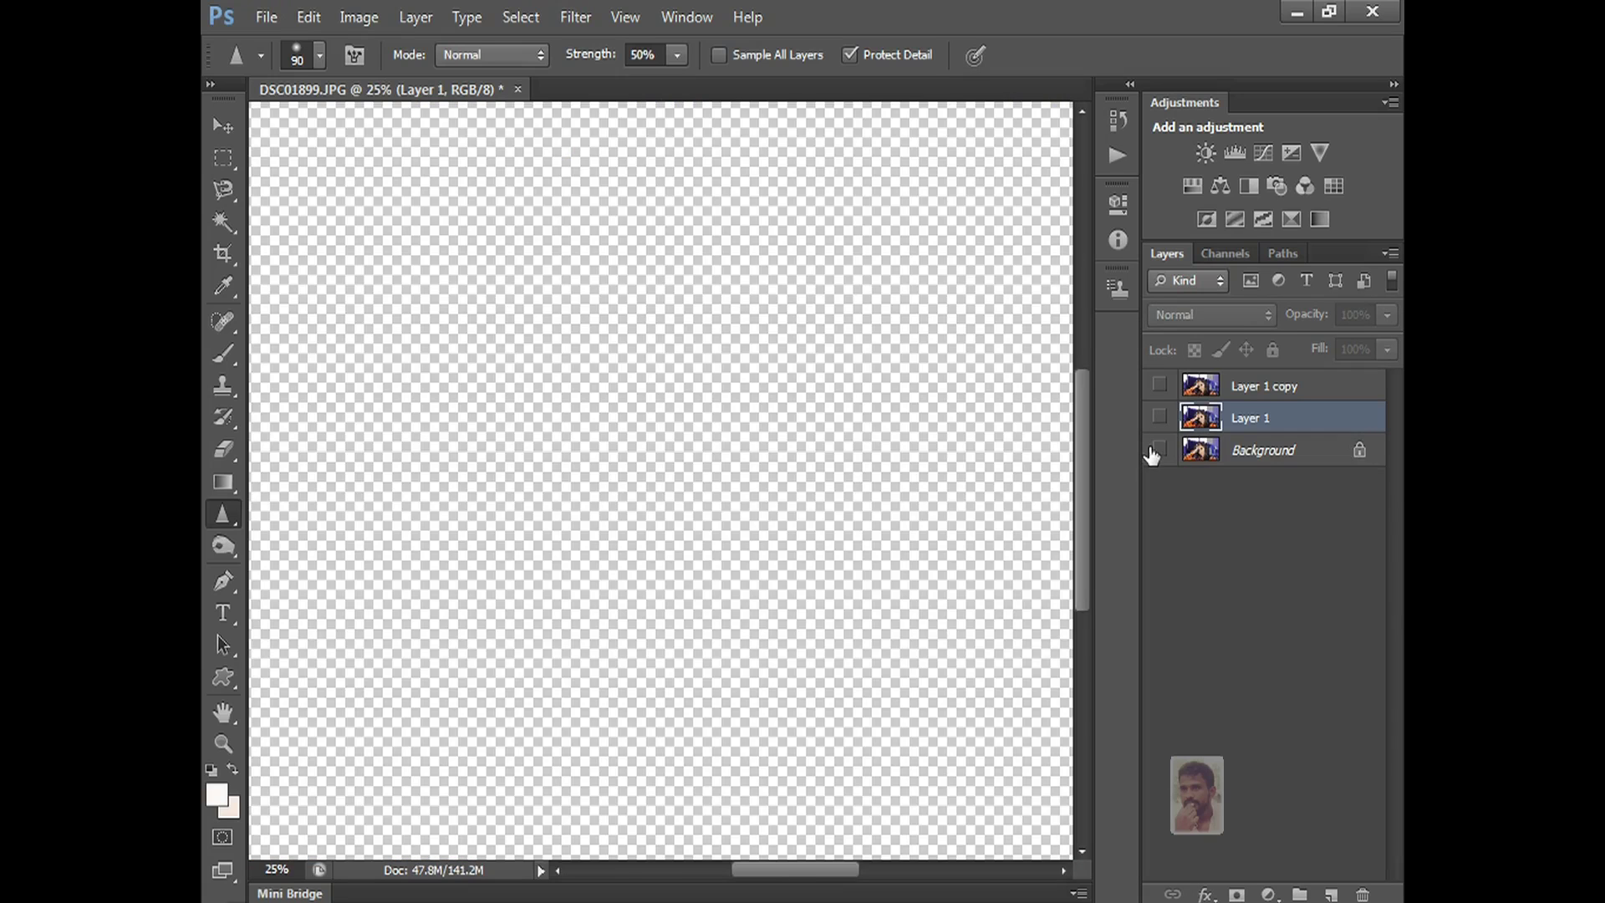
left_click(1160, 417)
left_click(1160, 417)
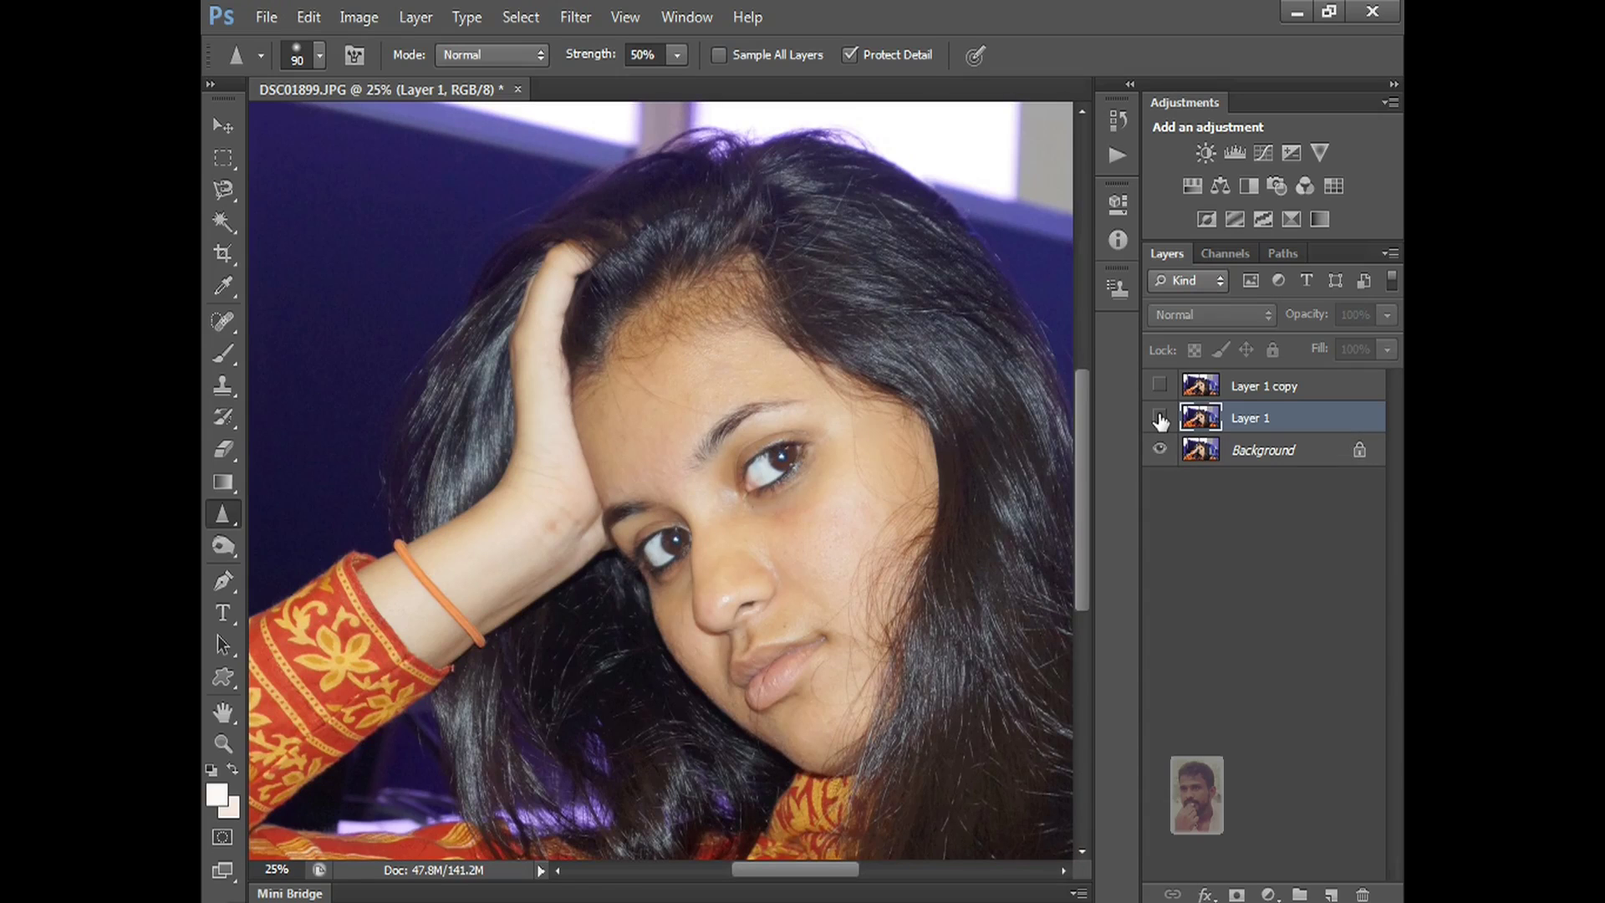
left_click(1160, 417)
left_click(1160, 417)
left_click(1159, 417)
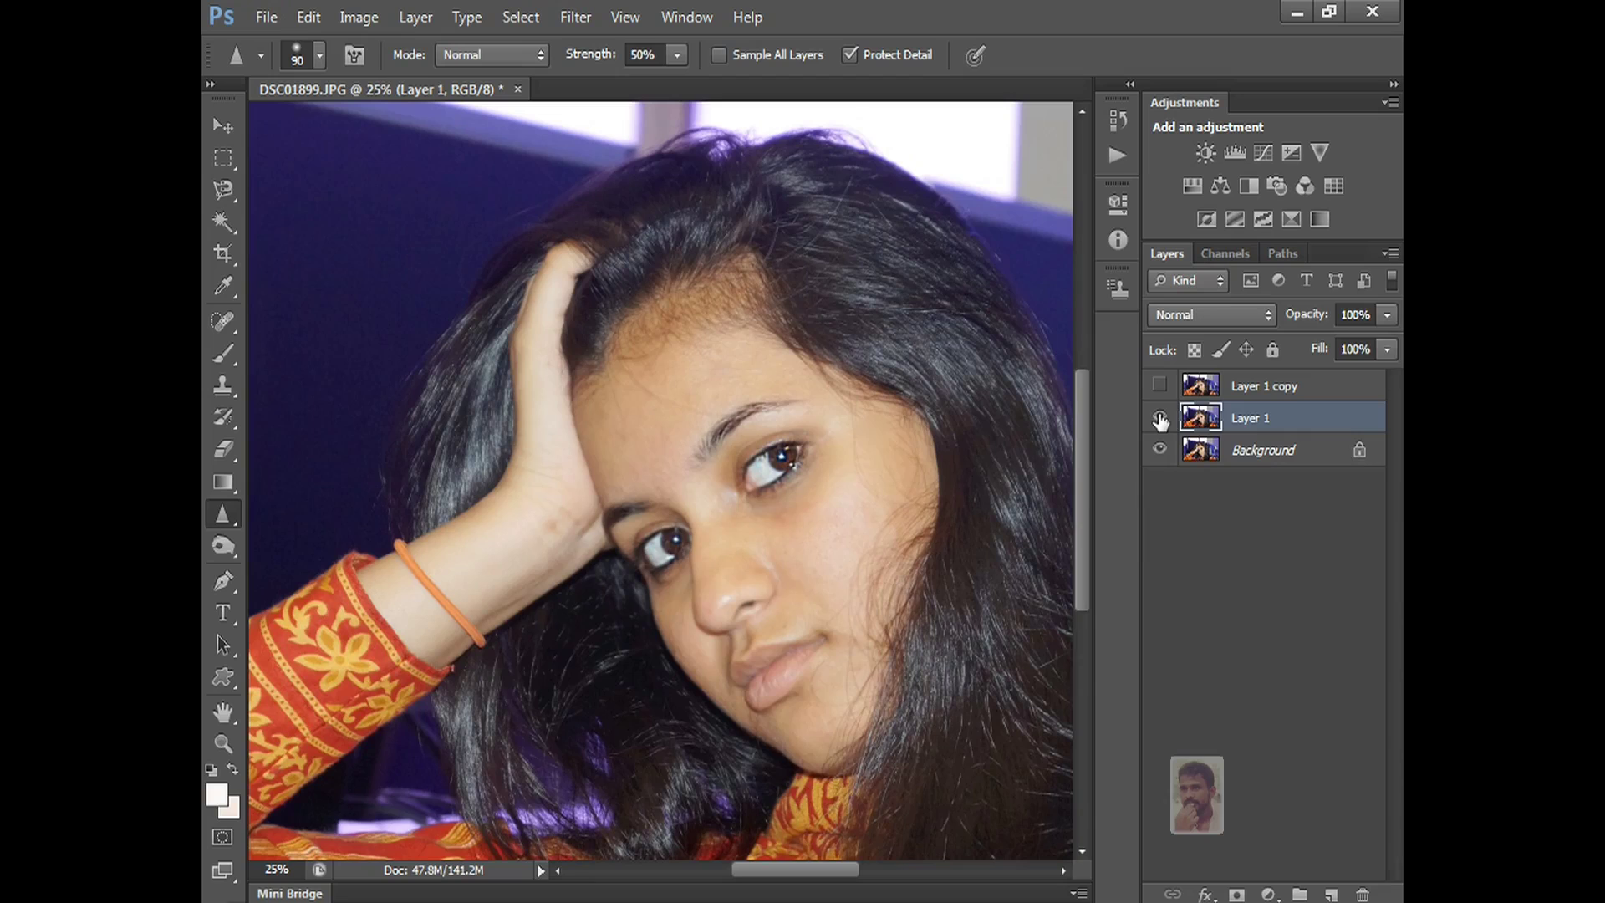
Recheck the sharpened eyes by switching Layer 1 off and on twice over the Background layer.
left_click(1160, 418)
left_click(1160, 417)
left_click(1159, 418)
left_click(1160, 417)
Hide Layer 1 and the Background layer, and make Layer 1 copy visible and active.
left_click(1160, 417)
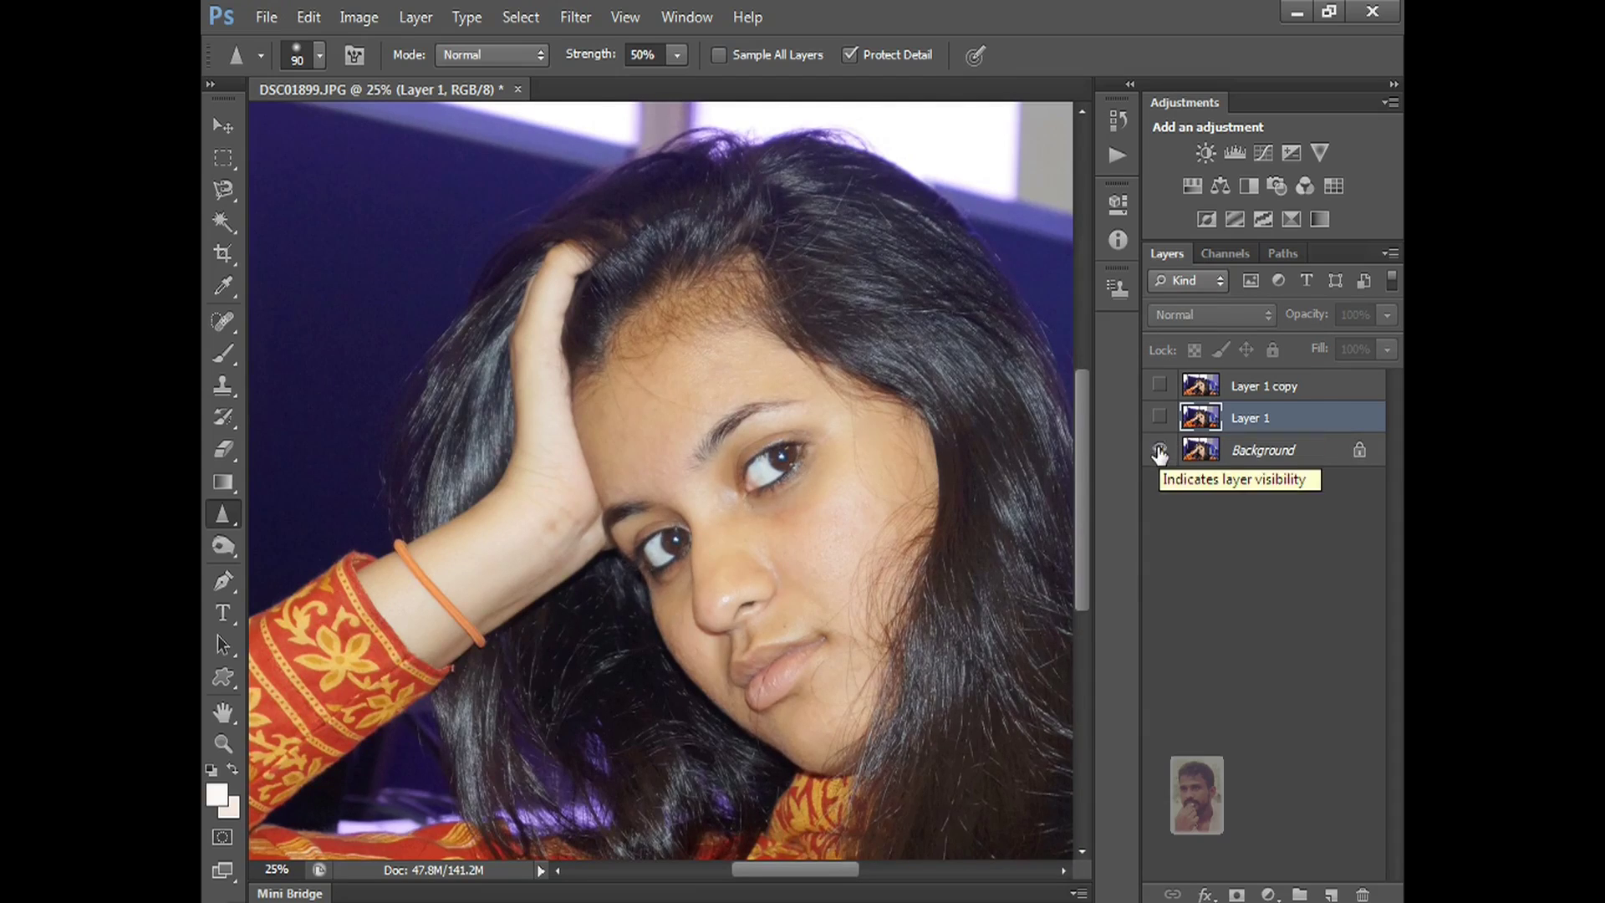
left_click(1160, 449)
left_click(1159, 386)
left_click(1240, 392)
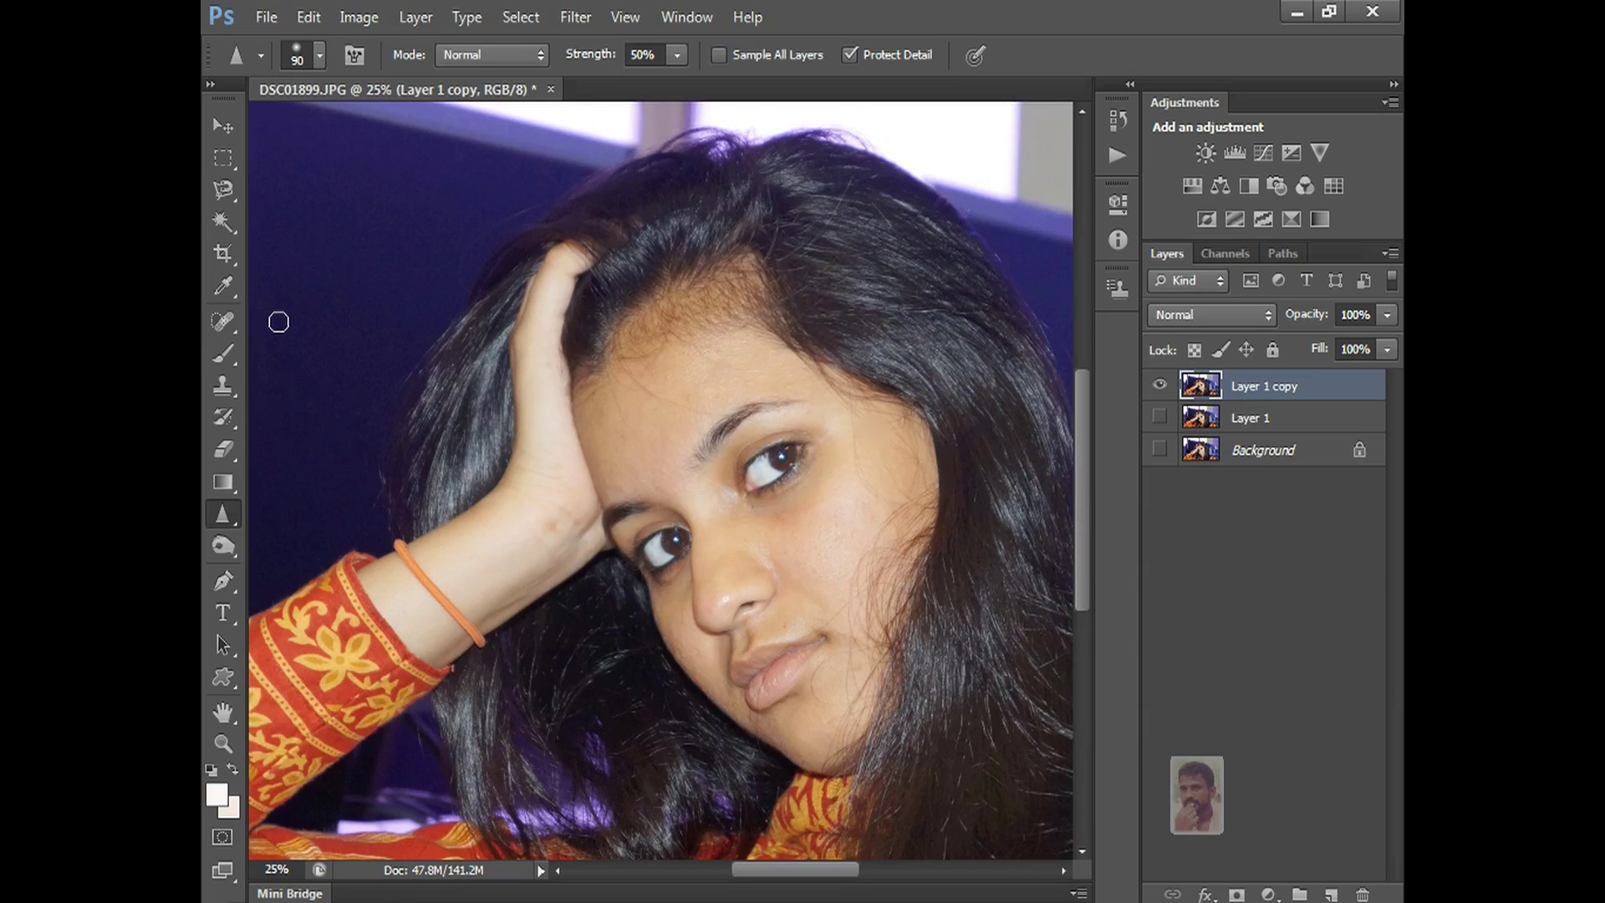
Switch to the Smudge tool and choose the 17 px spatter brush tip.
left_click(228, 514)
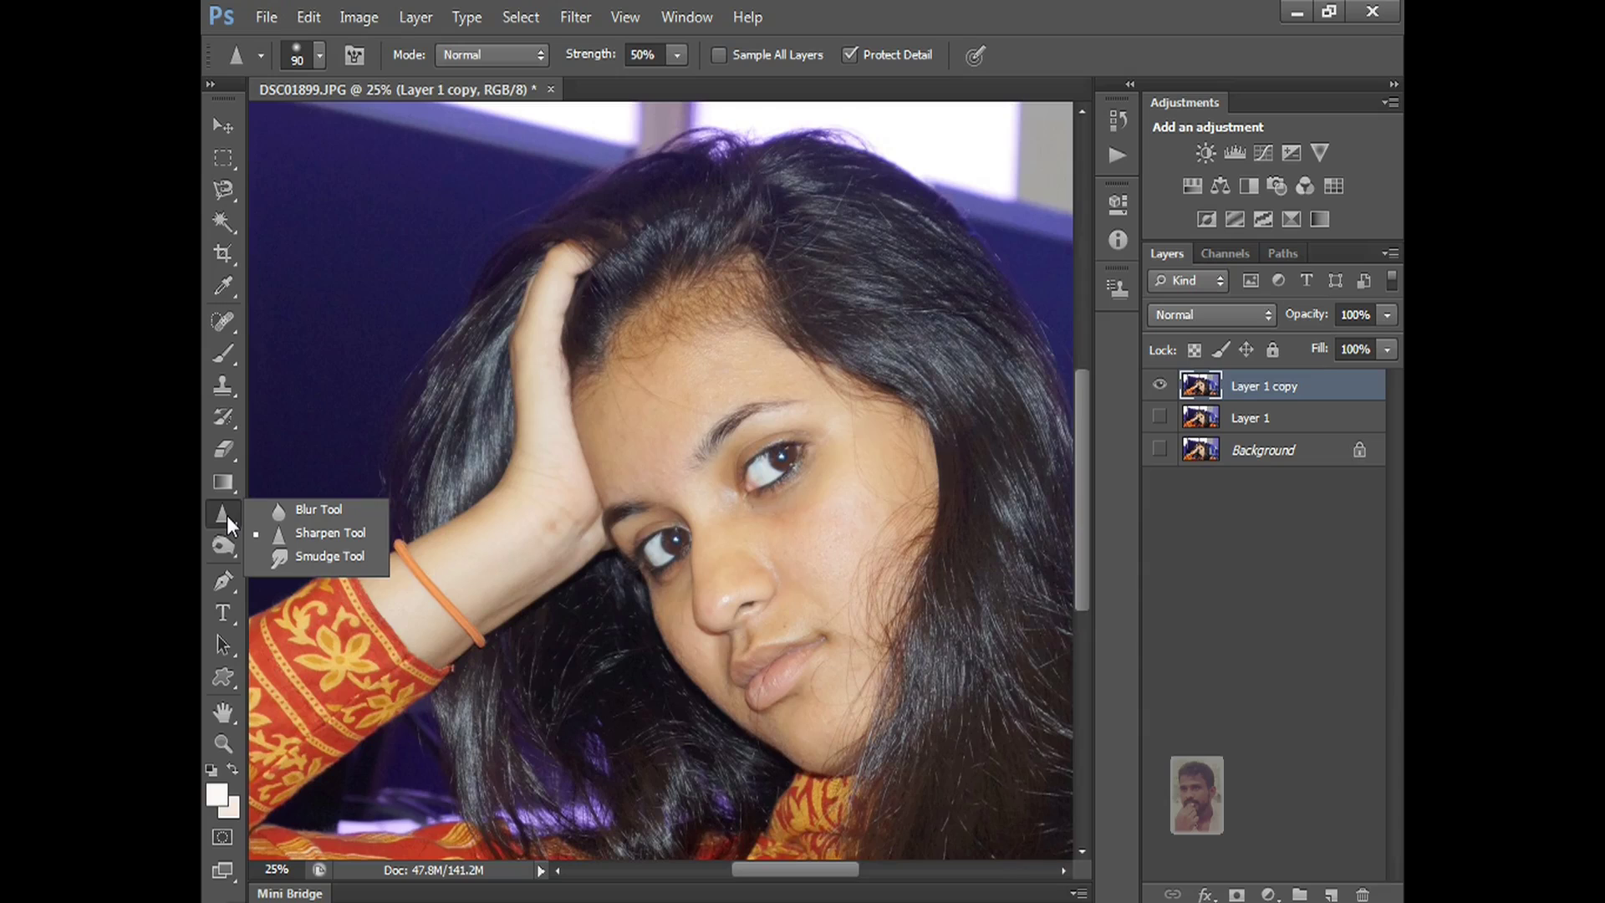
left_click(326, 556)
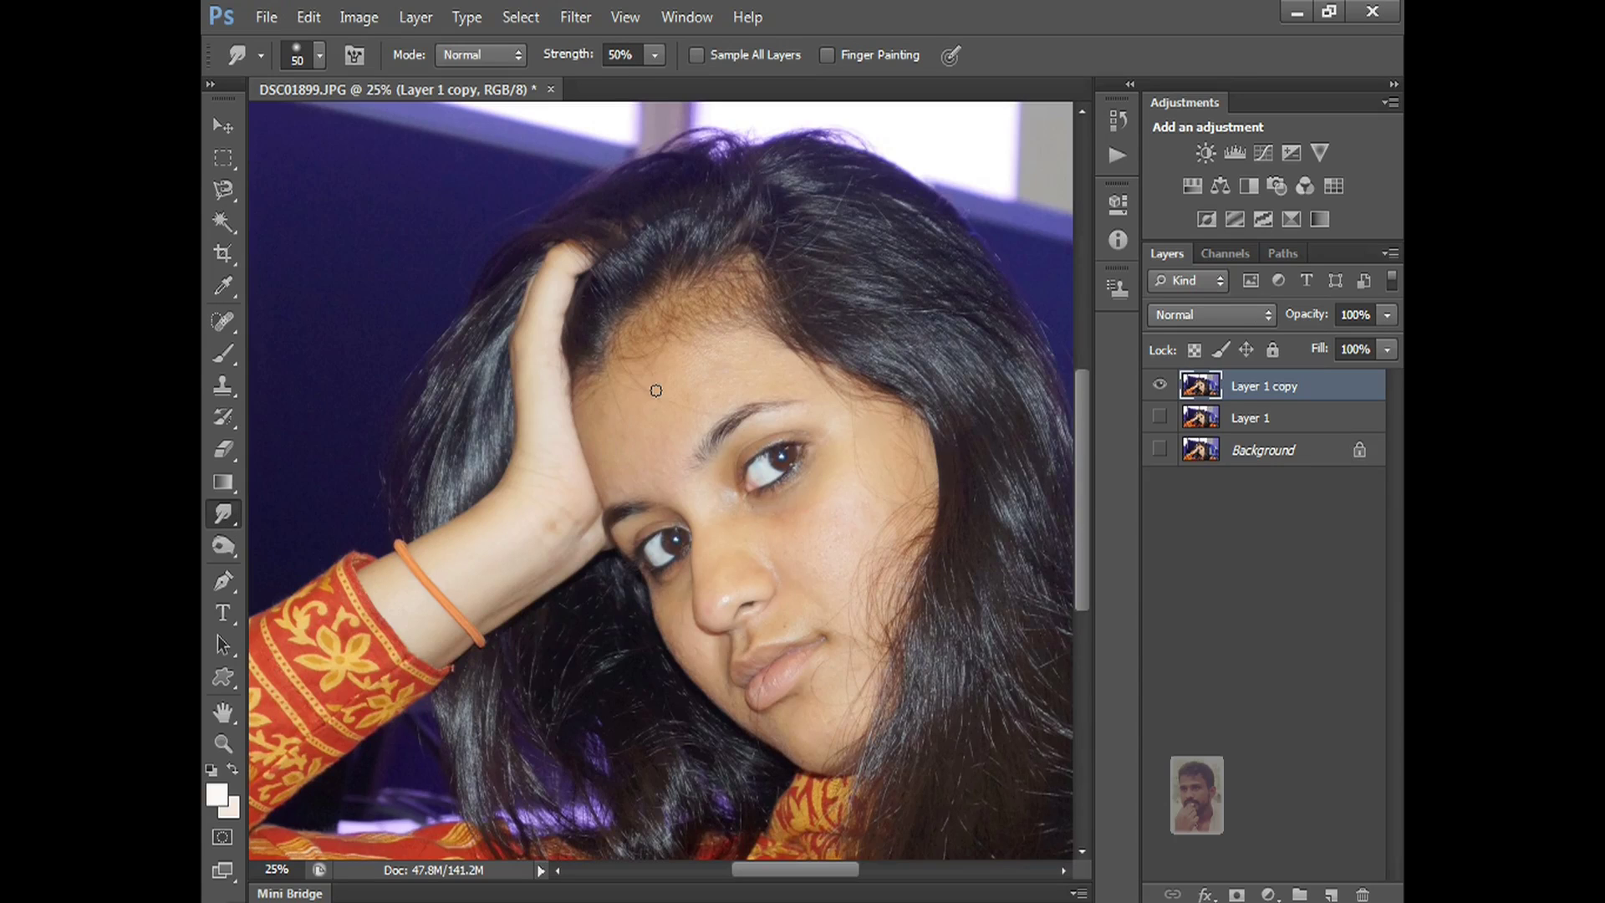
left_click(319, 55)
left_click_drag(465, 258, 465, 282)
left_click(438, 349)
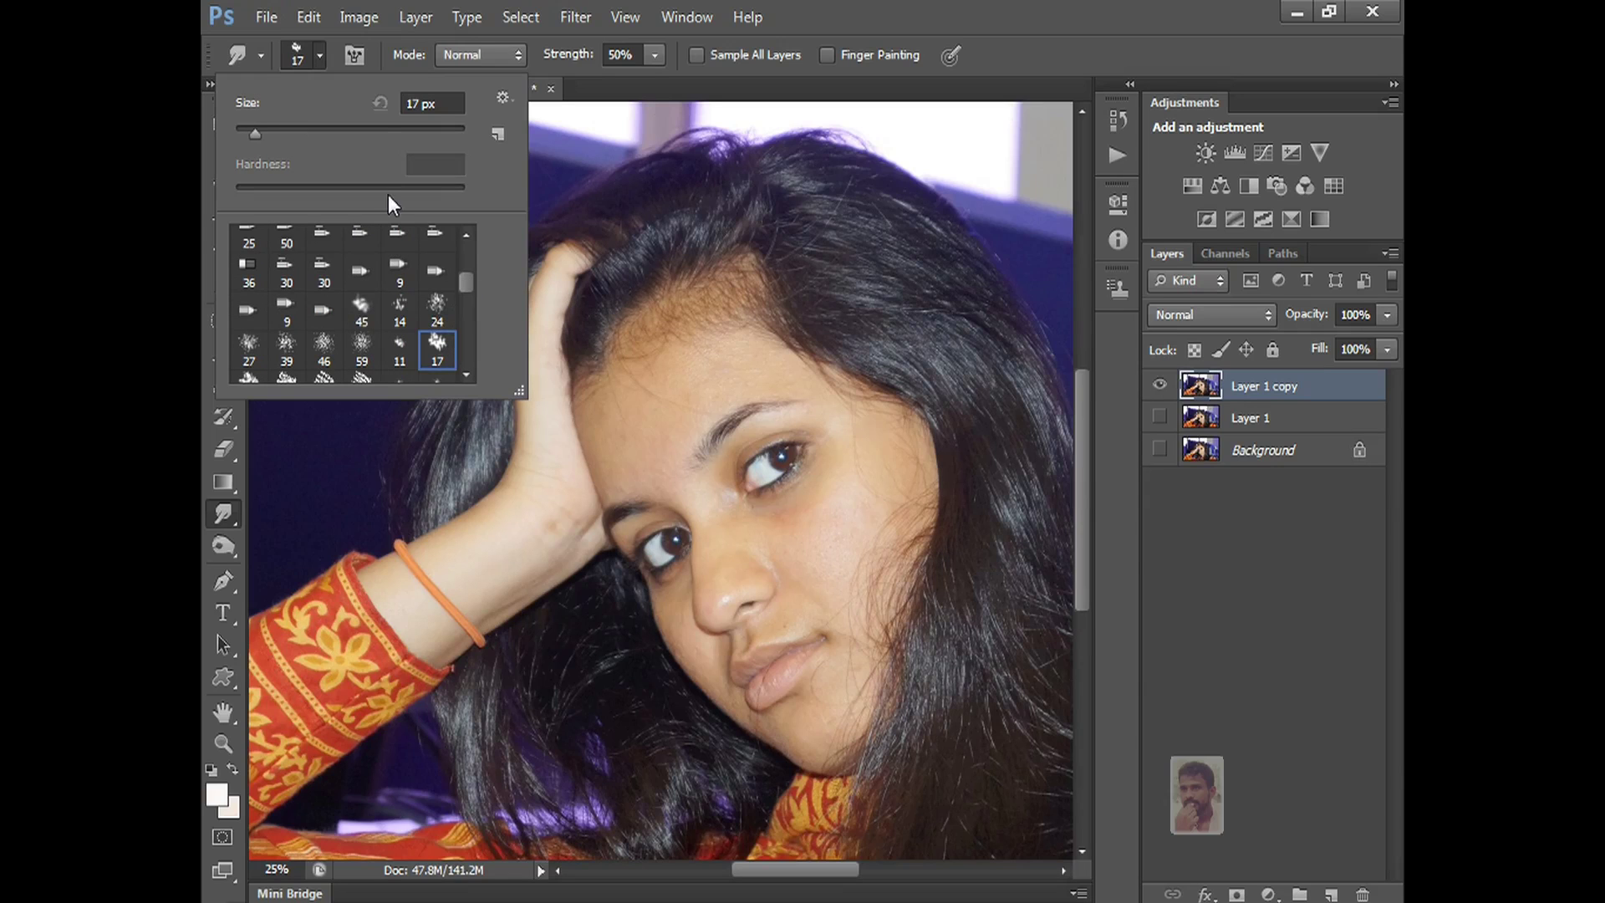
left_click(319, 53)
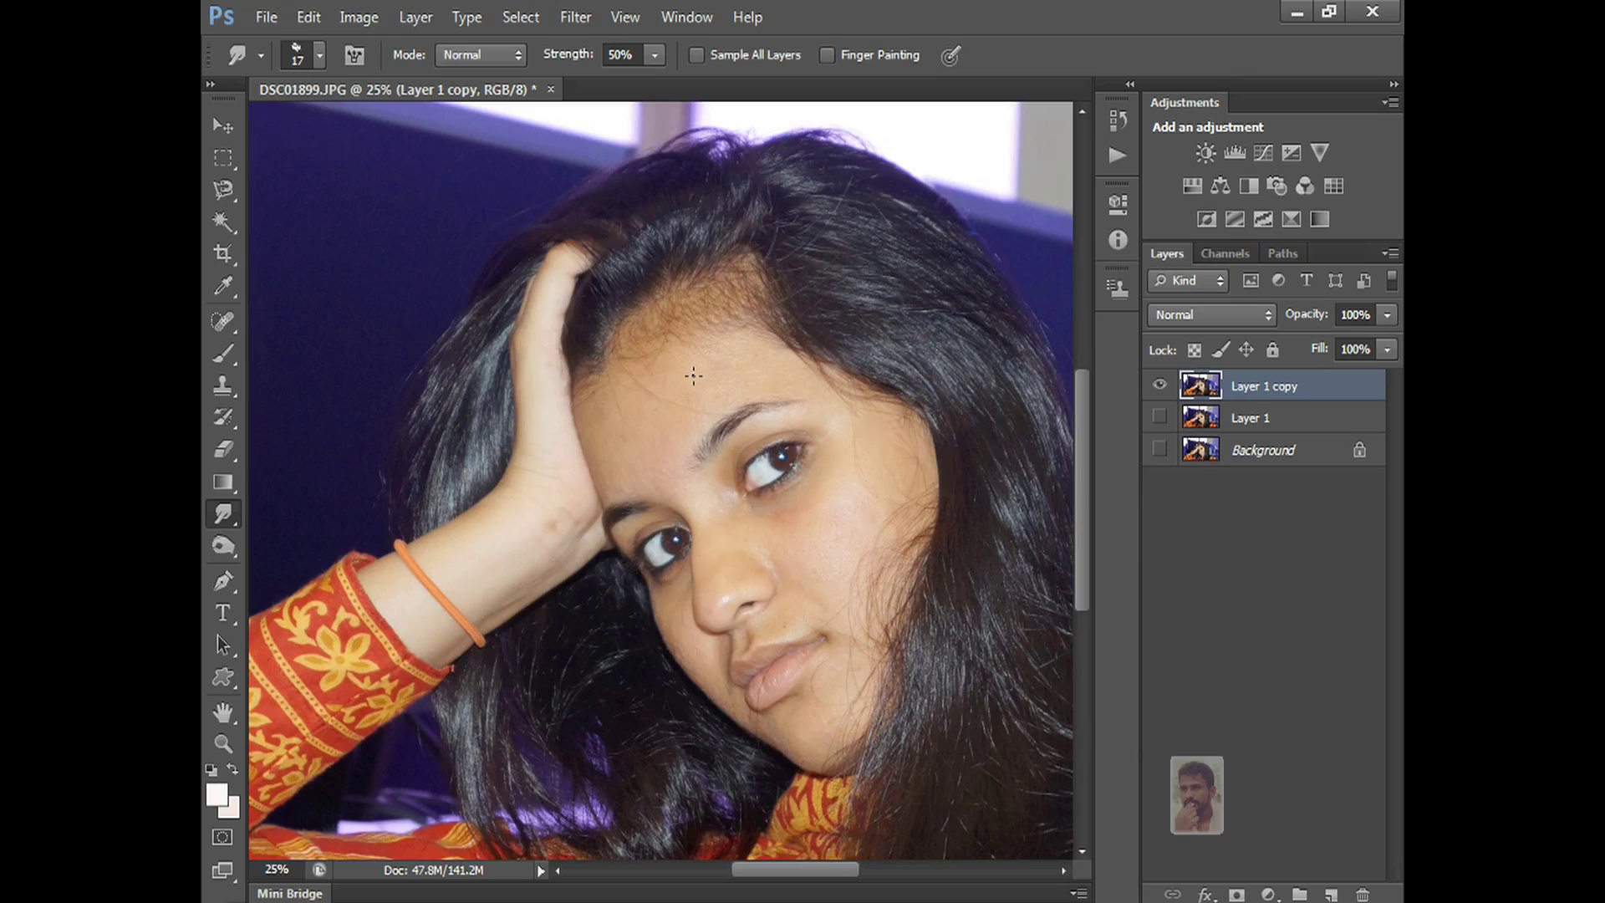
Enlarge the Smudge brush to 300 px and smear the jaw edge and dark hair below the wrist on Layer 1 copy.
key("bracketright")
key("bracketright")
key("bracketright")
key("bracketright")
key("bracketright")
left_click(229, 518)
left_click(308, 552)
mouse_move(662, 615)
left_mouse_down()
mouse_move(617, 545)
mouse_move(614, 578)
mouse_move(552, 604)
mouse_move(541, 645)
left_mouse_up()
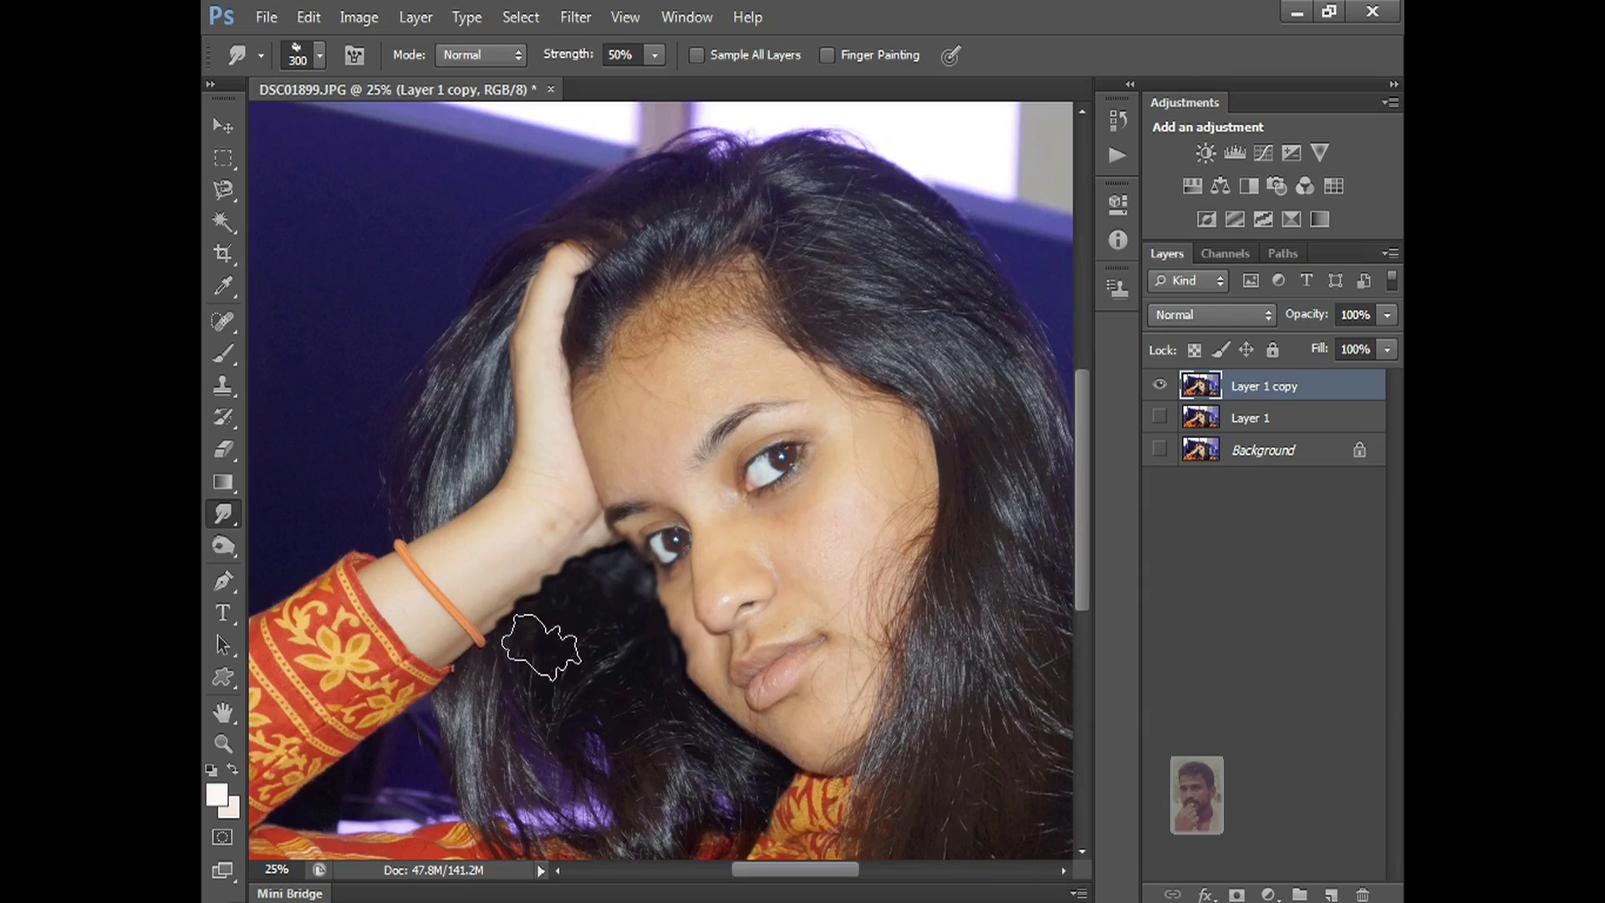
Choose a soft round 300 px brush tip and smudge the cheek, jawline and lower forearm edges to reshape them.
left_click(318, 57)
scroll(461, 283, "up", 3)
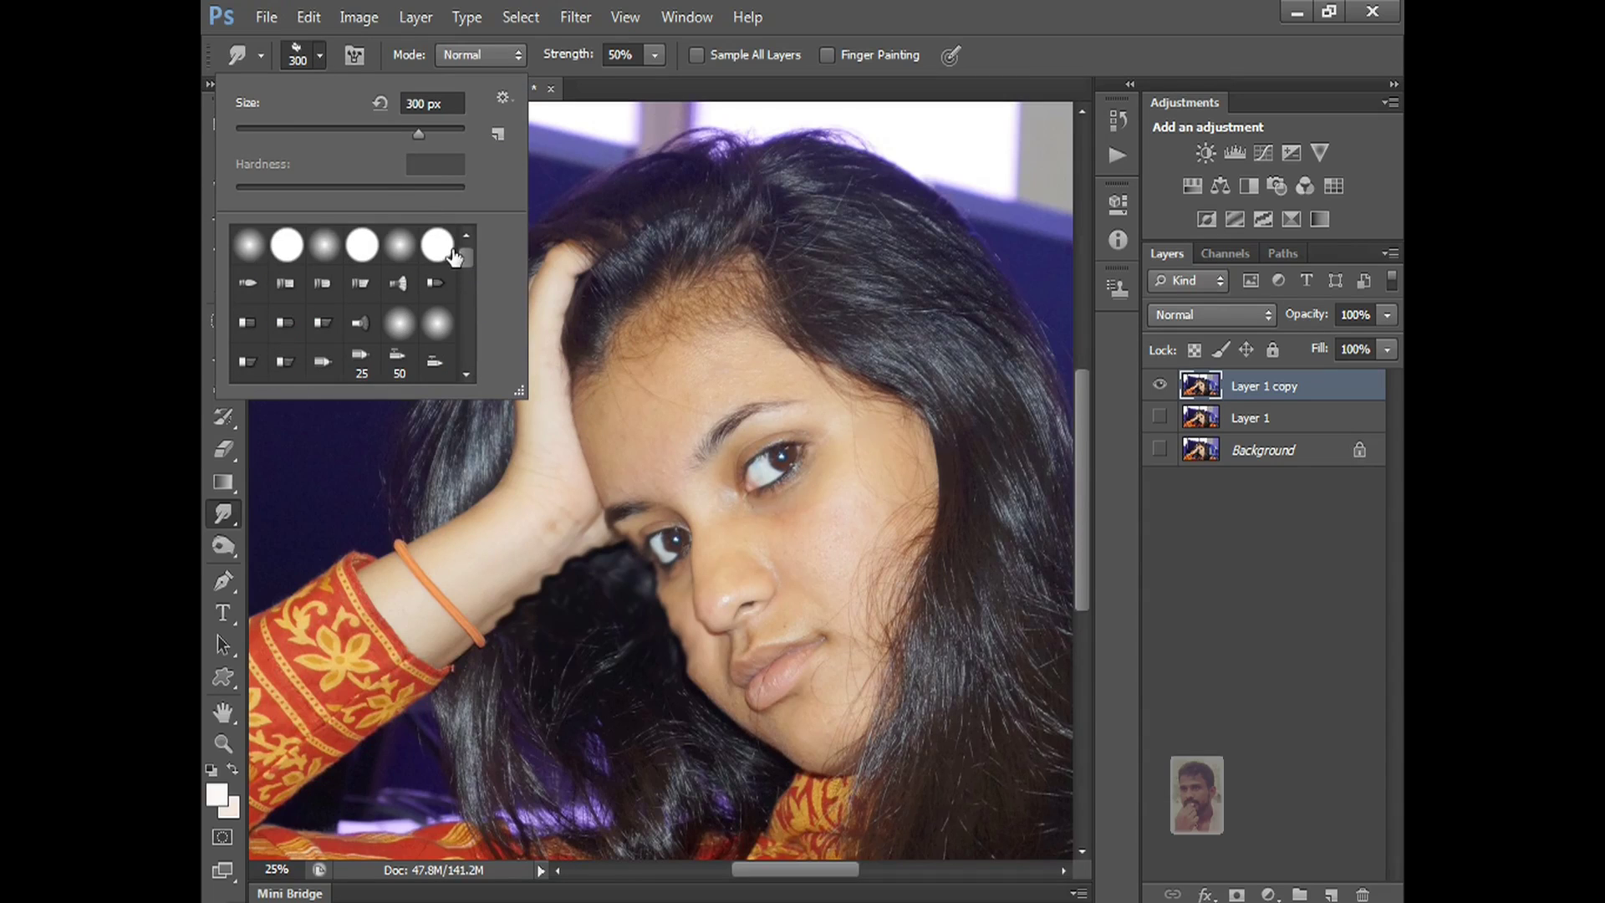
left_click(249, 244)
left_click(318, 57)
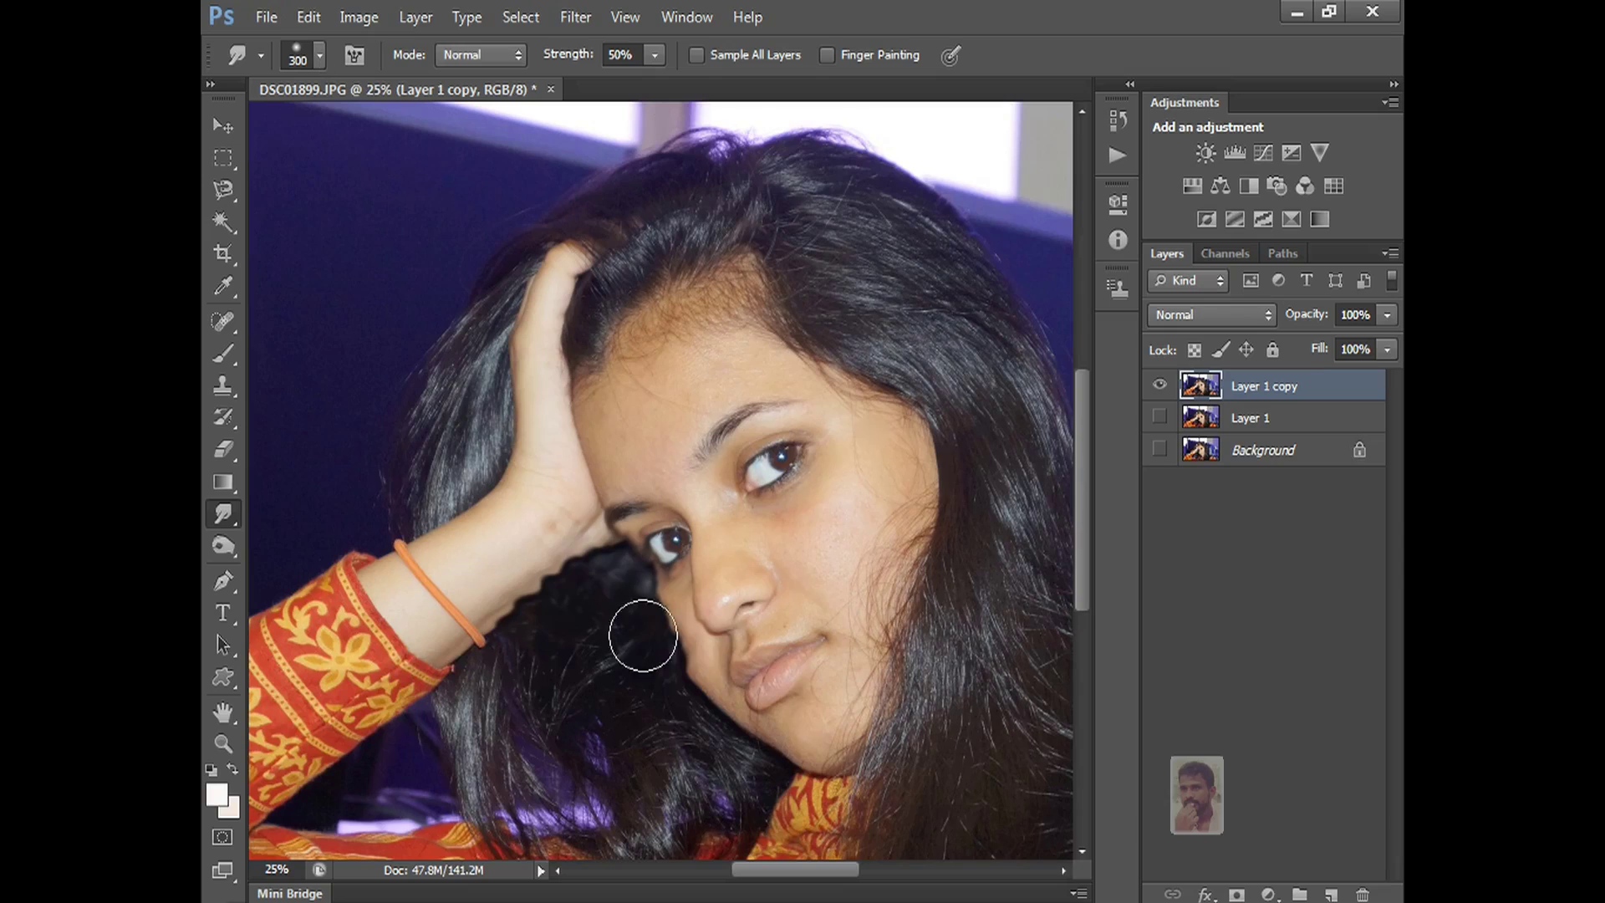
mouse_move(675, 680)
left_mouse_down()
mouse_move(645, 627)
mouse_move(657, 611)
left_mouse_up()
left_click_drag(720, 720, 768, 759)
mouse_move(682, 665)
left_mouse_down()
mouse_move(642, 606)
mouse_move(658, 579)
mouse_move(597, 600)
mouse_move(593, 581)
mouse_move(518, 629)
mouse_move(517, 655)
mouse_move(483, 677)
mouse_move(490, 610)
mouse_move(564, 577)
mouse_move(602, 531)
left_mouse_up()
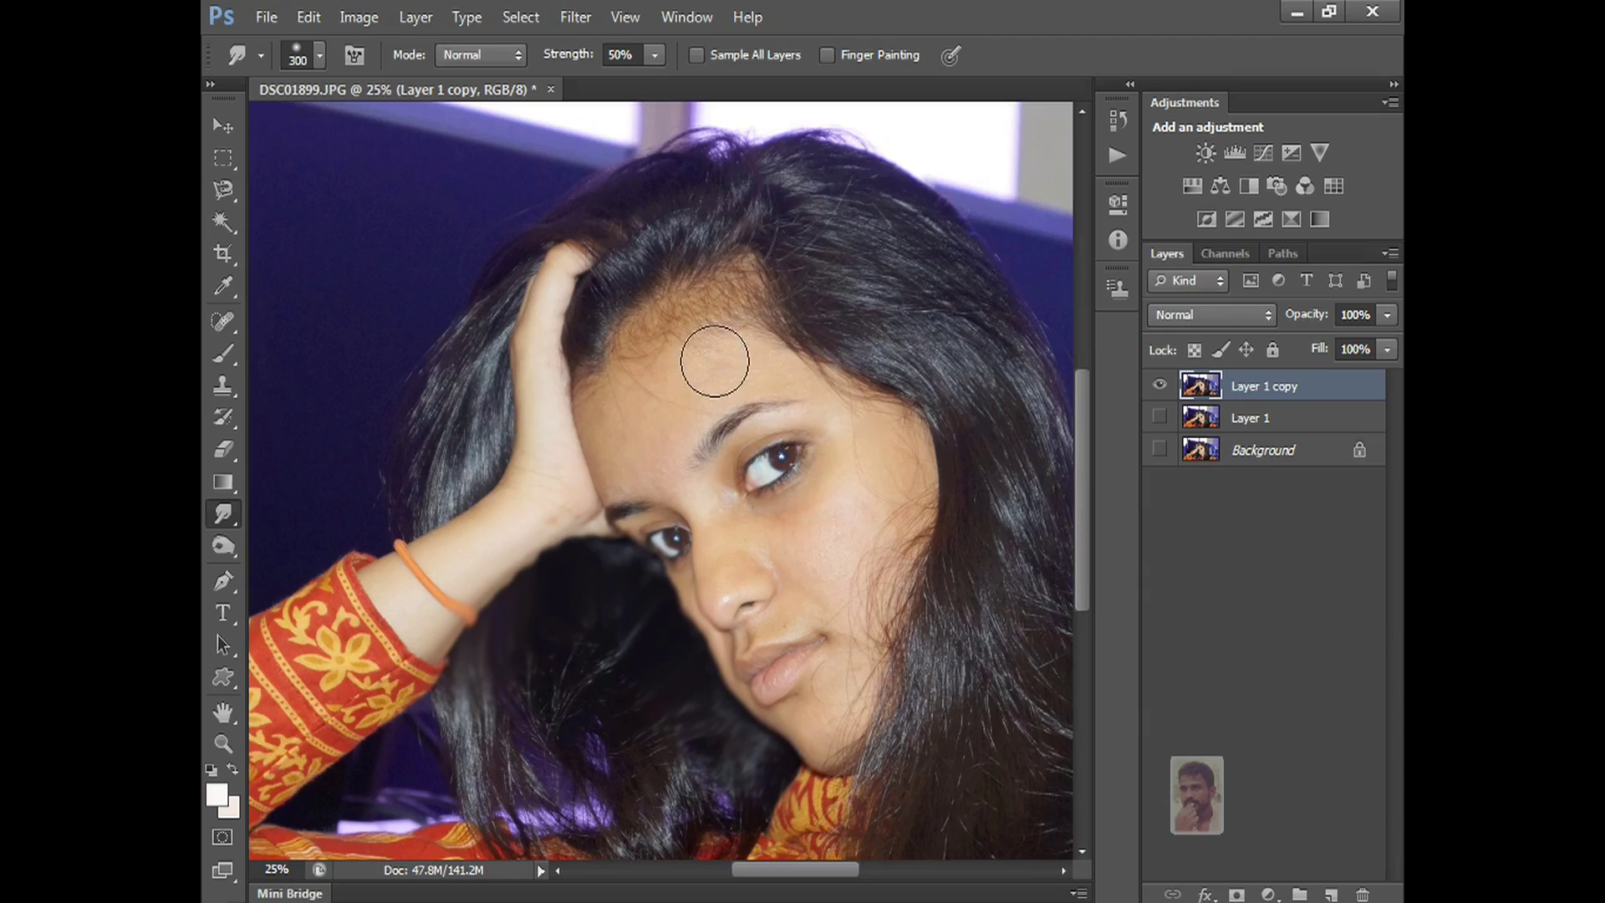
Try smudging the forehead, eyebrow and eye nearest the long hair with the 300 px soft brush.
mouse_move(712, 430)
left_mouse_down()
mouse_move(808, 441)
mouse_move(862, 405)
left_mouse_up()
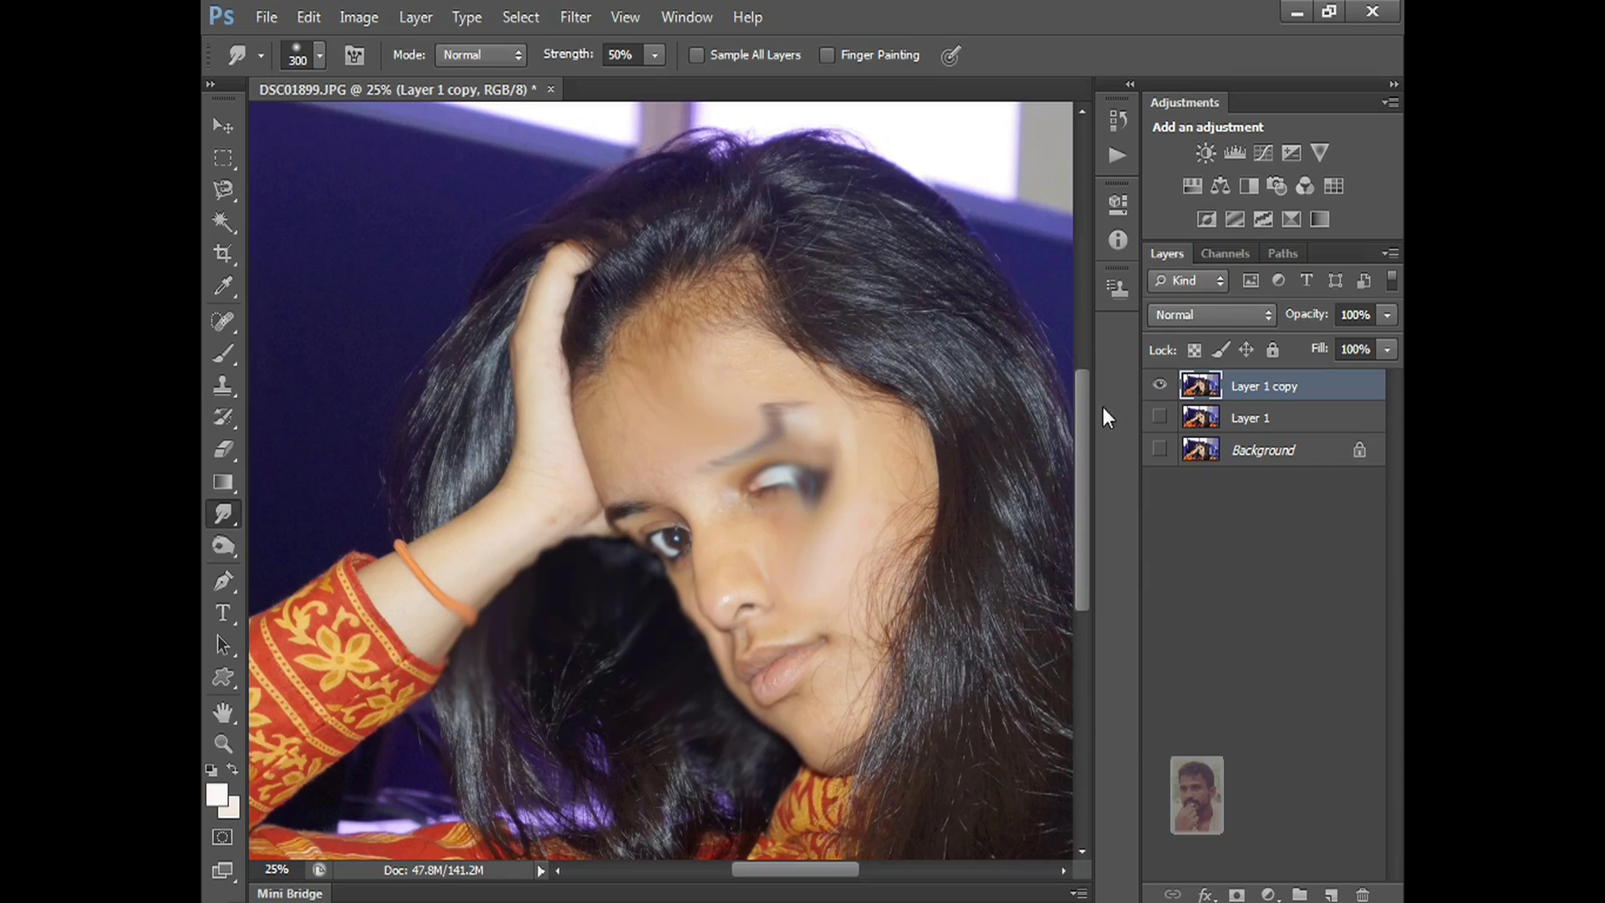
Show the Background layer and toggle Layer 1 copy's visibility to compare the smudged face with the original.
left_click(1158, 385)
left_click(1160, 450)
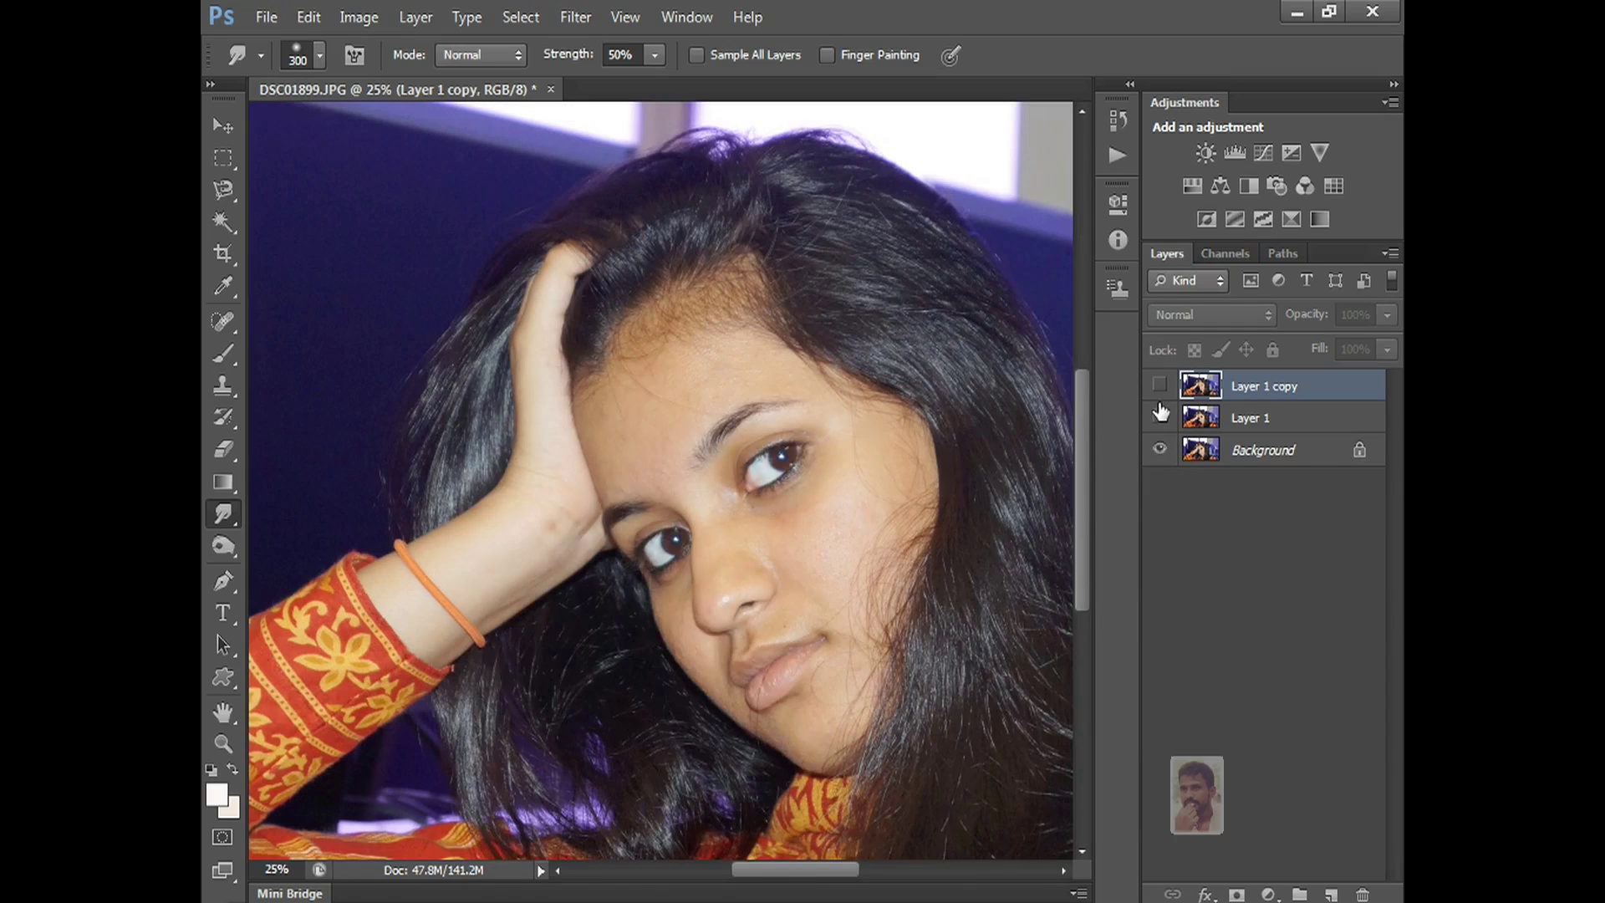
left_click(1160, 387)
left_click(1160, 386)
left_click(1161, 387)
left_click(1160, 387)
left_click(1160, 387)
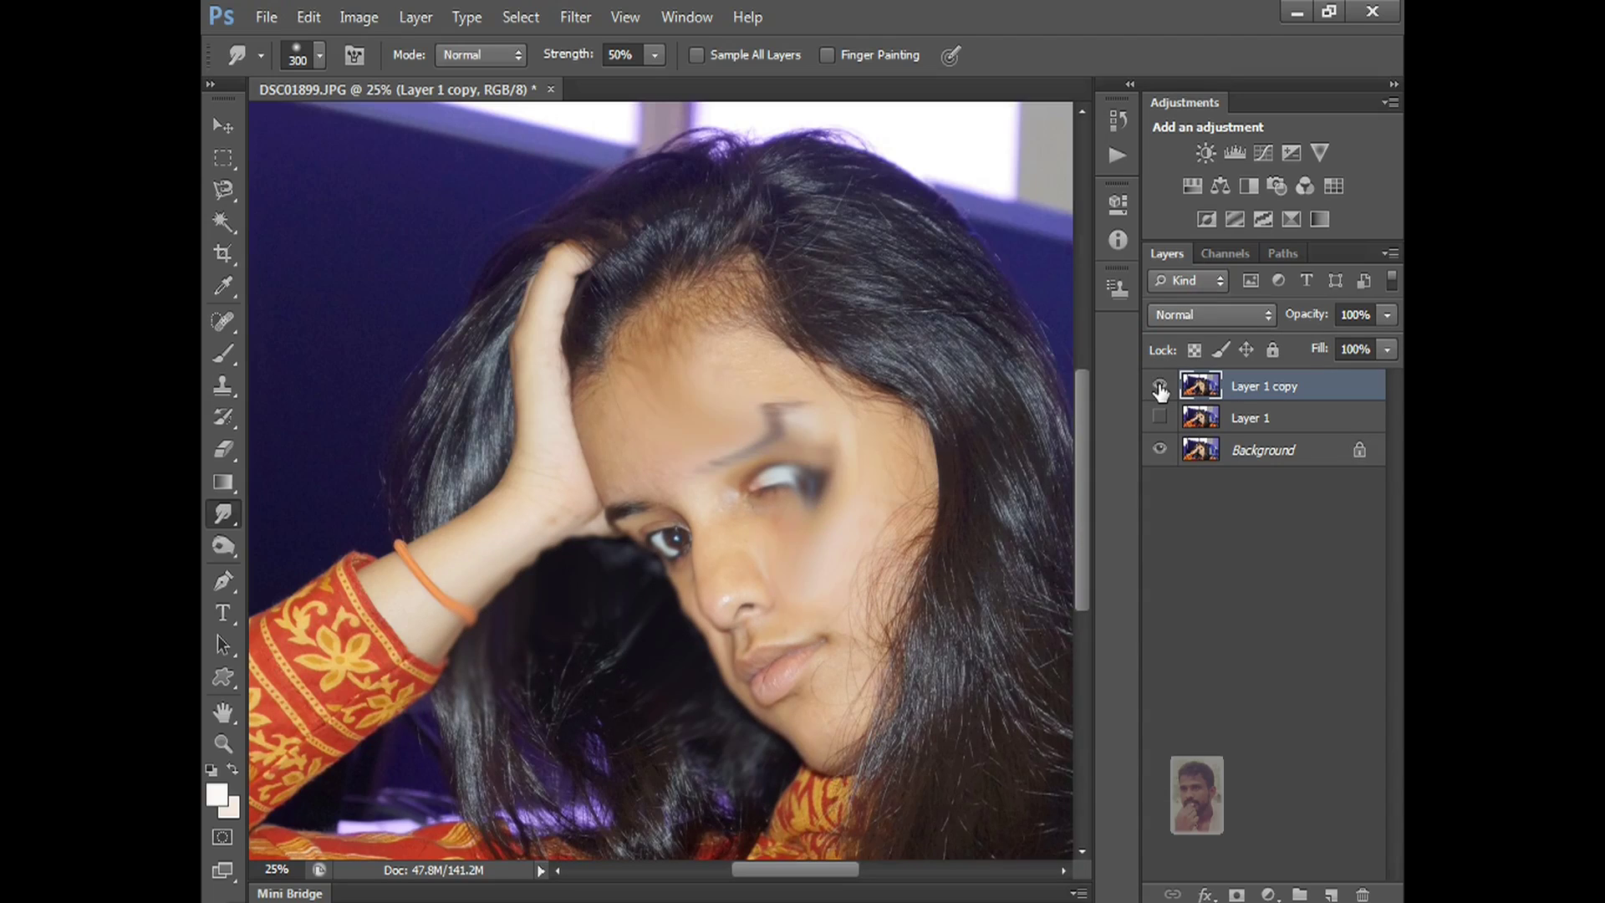
Undo the eye and eyebrow smudge and recheck Layer 1 copy against the Background layer.
left_click(1160, 387)
left_click(1160, 387)
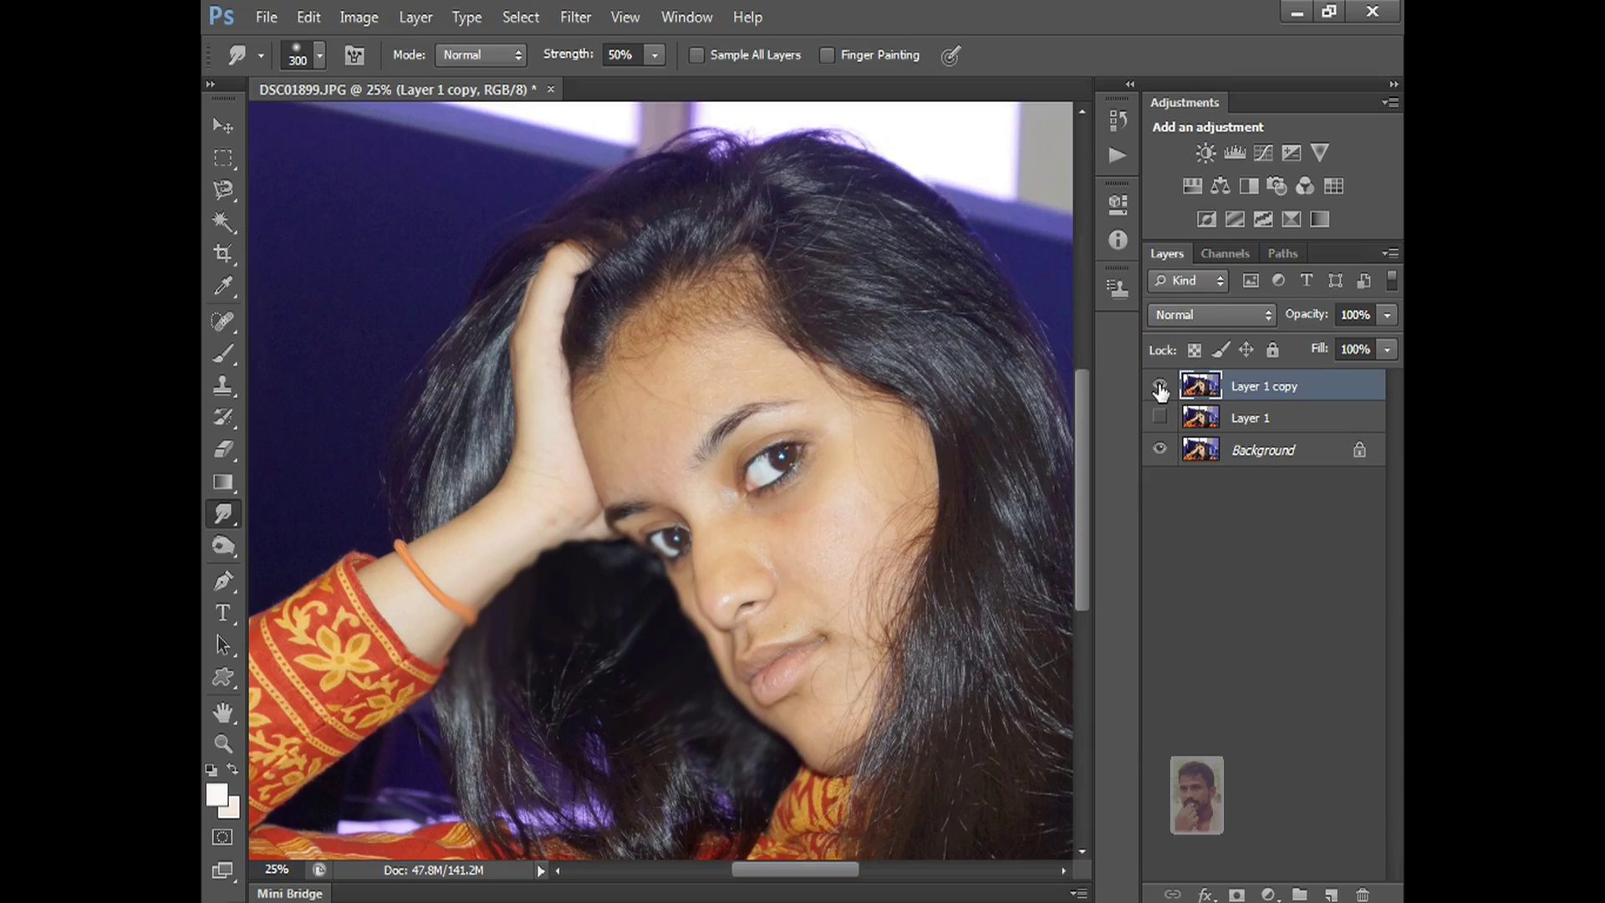
left_click(1159, 387)
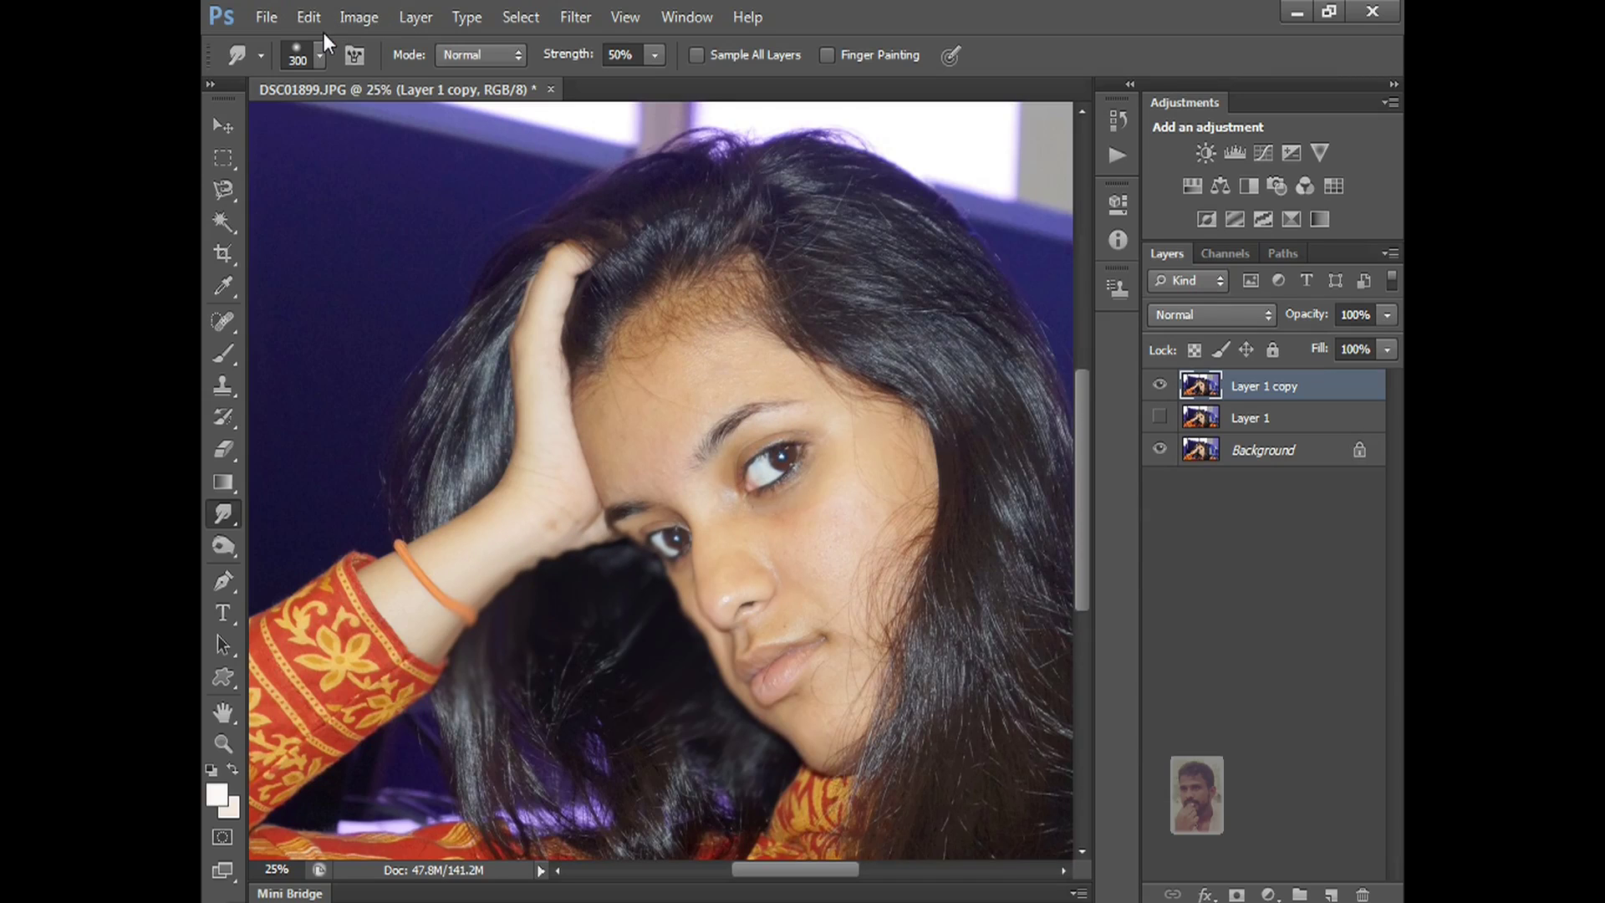
Choose the 44 px textured brush tip, enlarge it to 90 px, and smudge the hair edge outward near the window.
left_click(320, 55)
left_click_drag(470, 260, 470, 318)
scroll(470, 318, "up", 2)
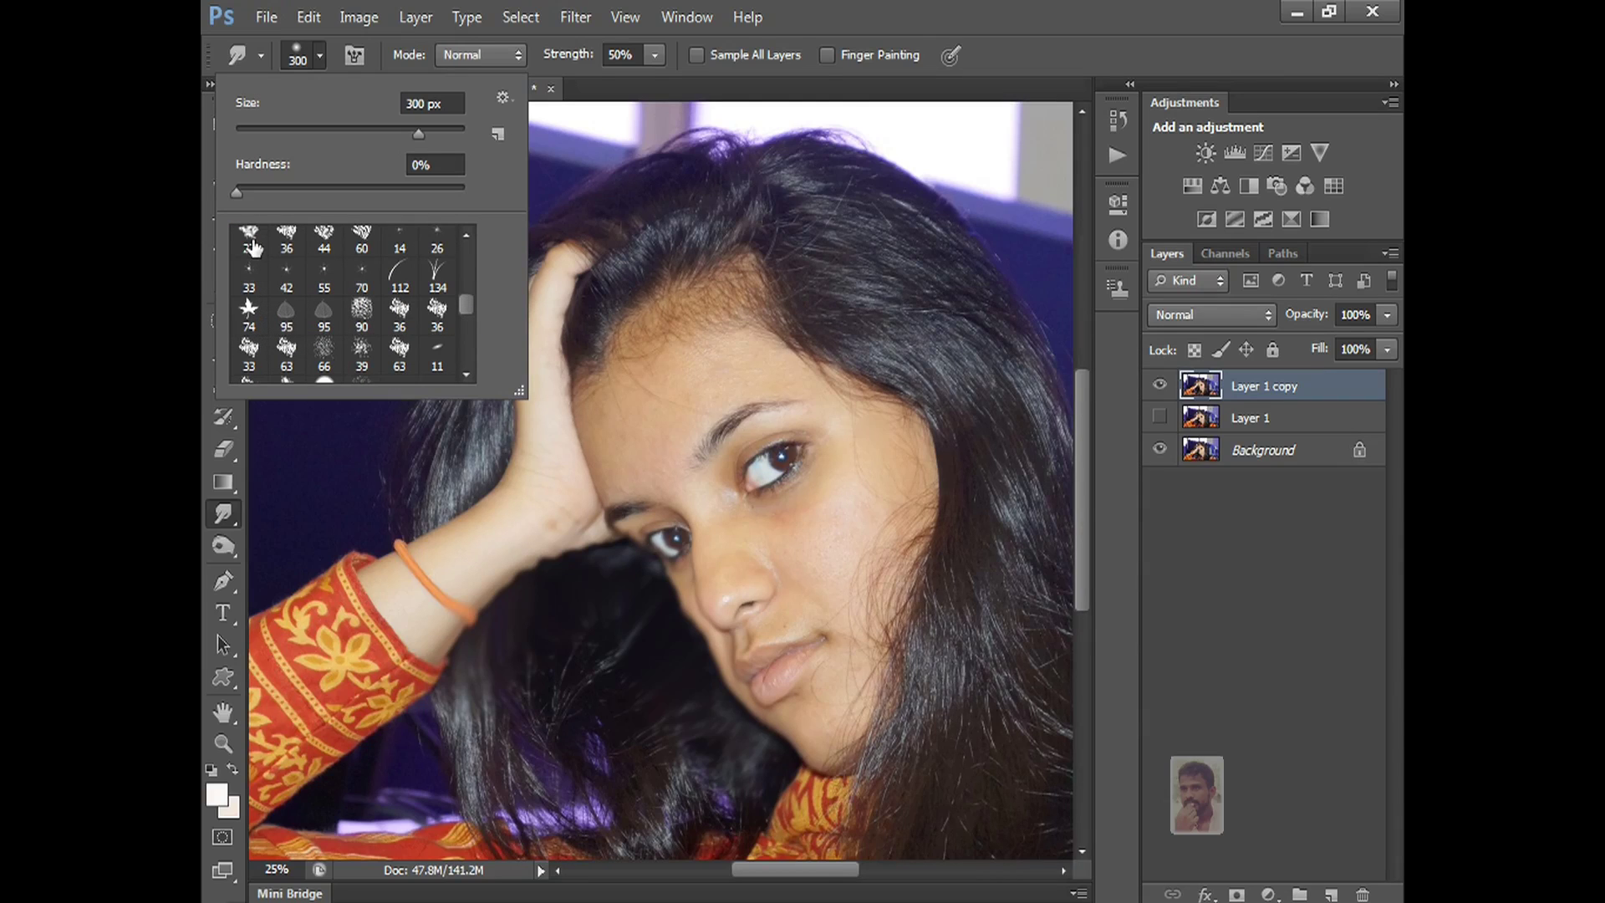
left_click(324, 238)
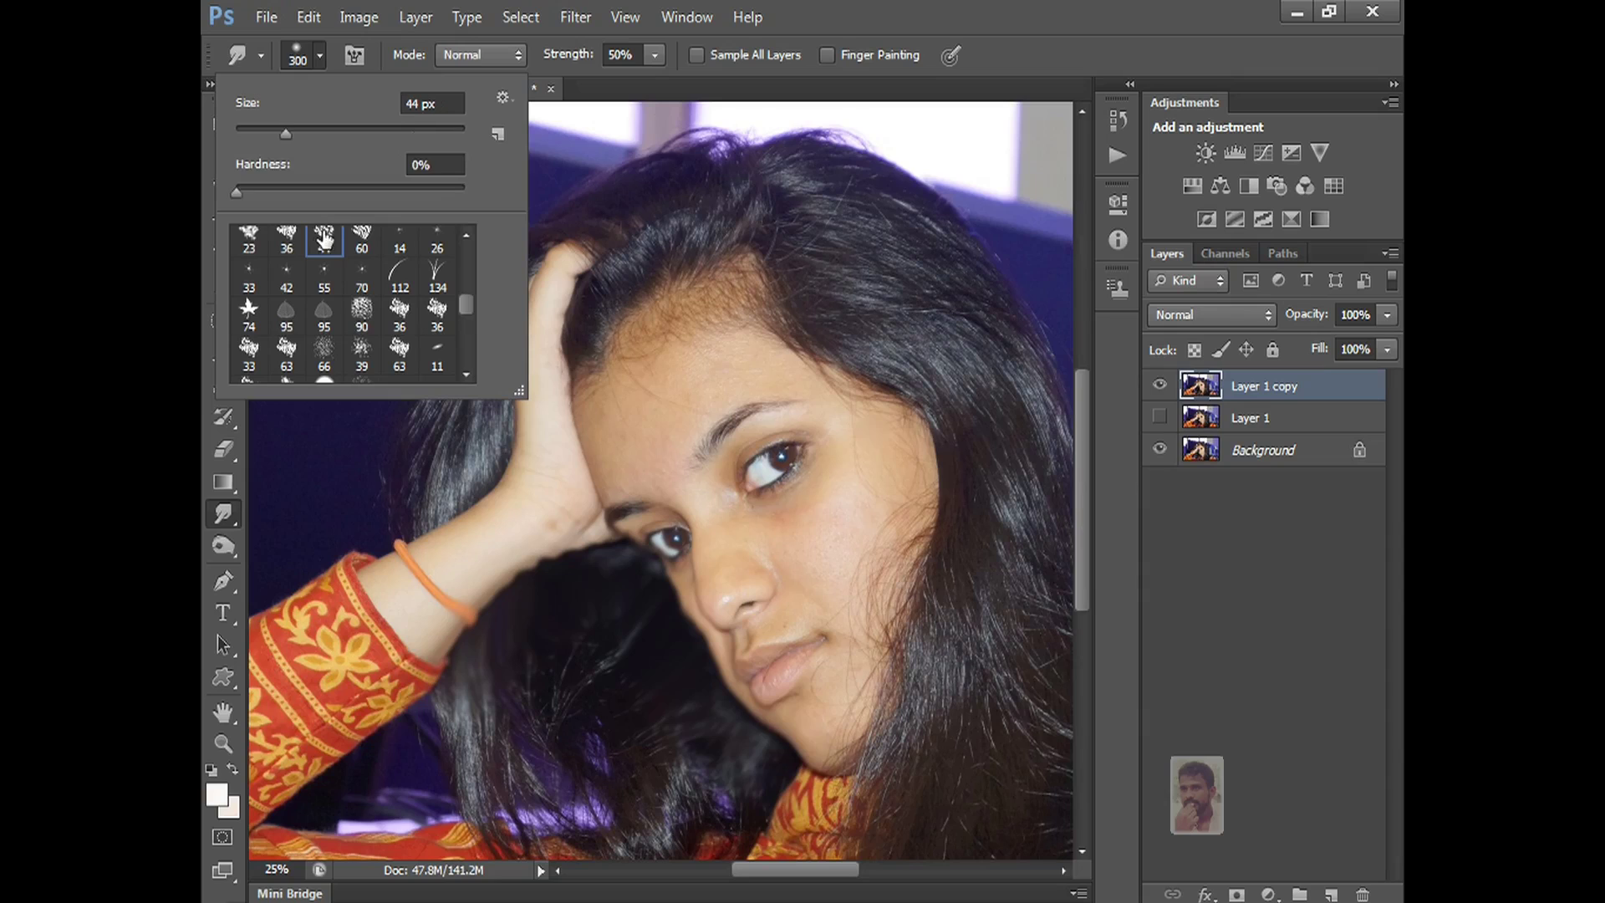
left_click(320, 55)
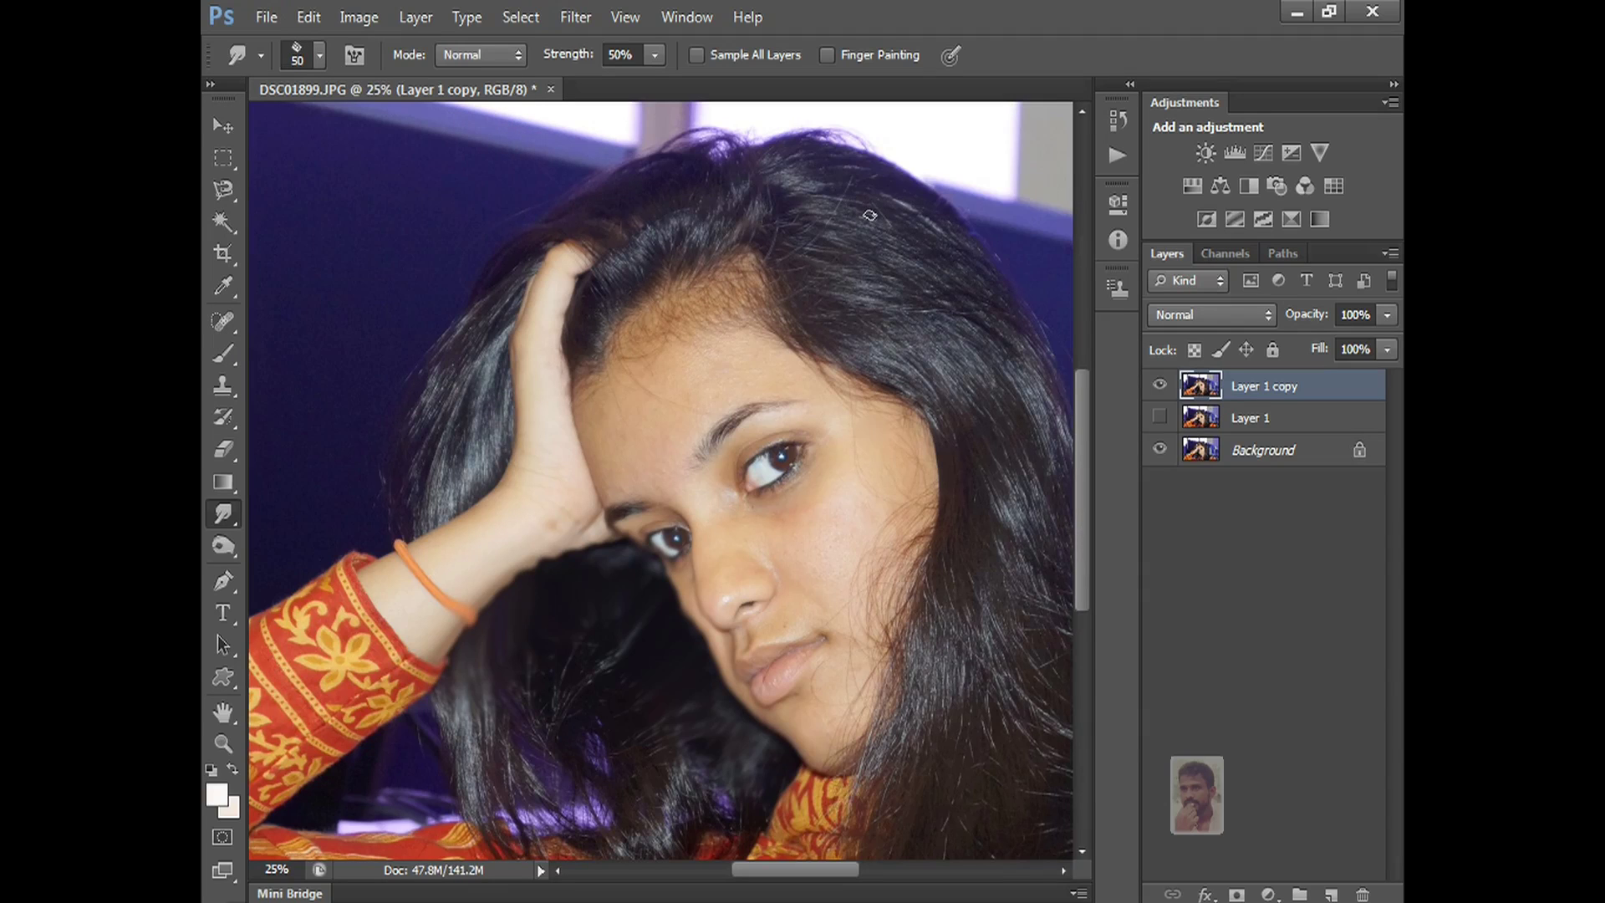
mouse_move(940, 210)
left_mouse_down()
mouse_move(963, 167)
mouse_move(971, 244)
mouse_move(993, 172)
left_mouse_up()
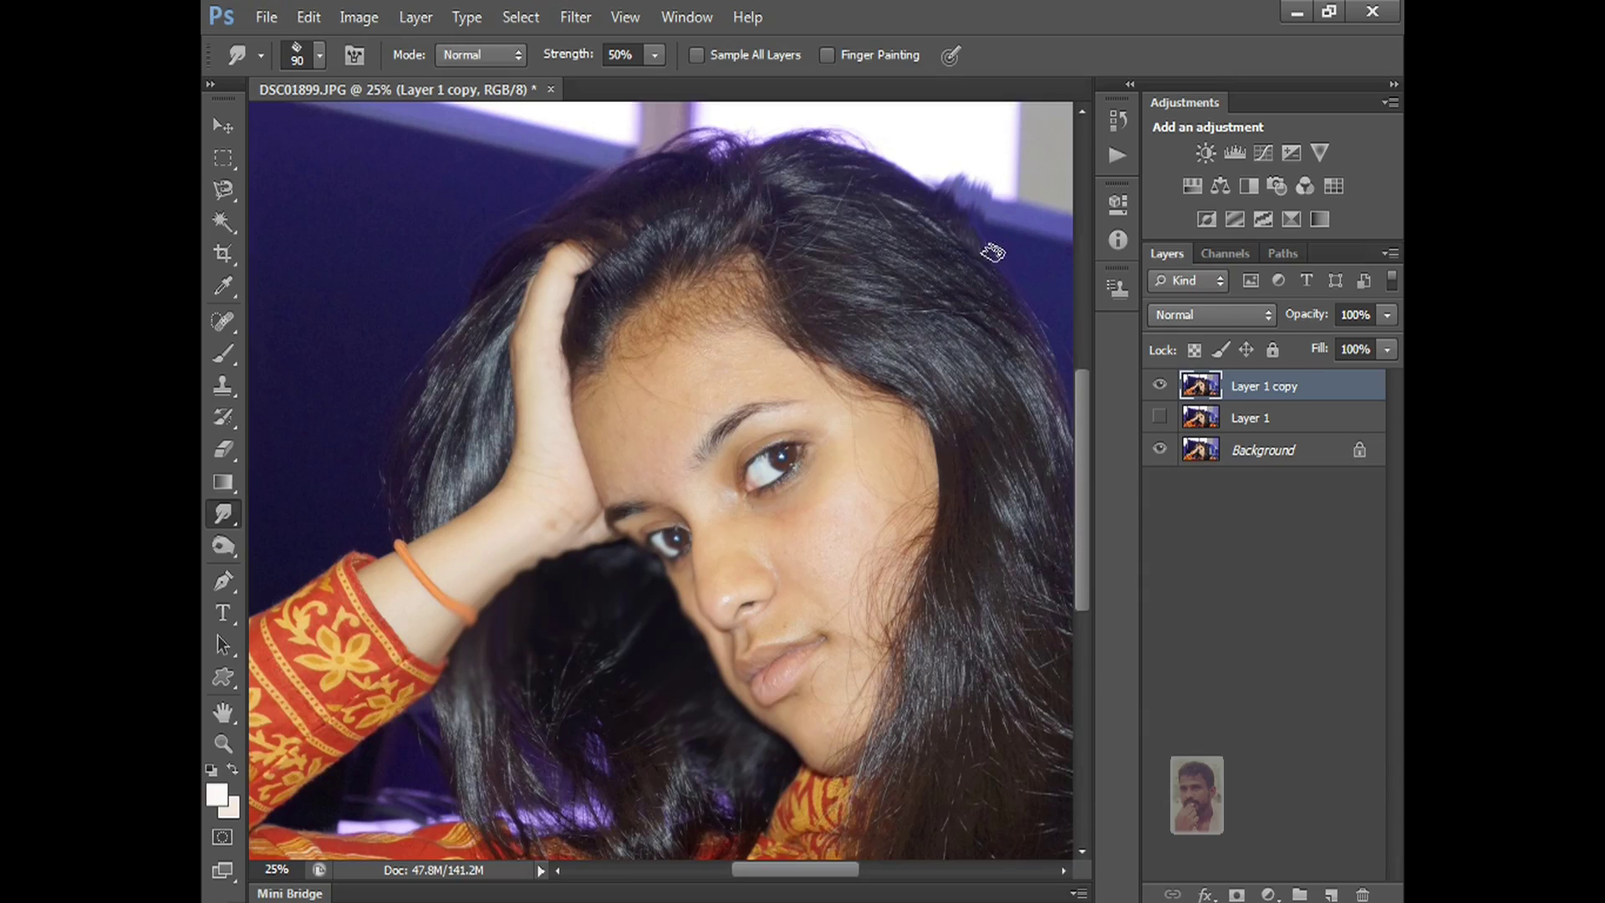
left_click_drag(995, 289, 1011, 194)
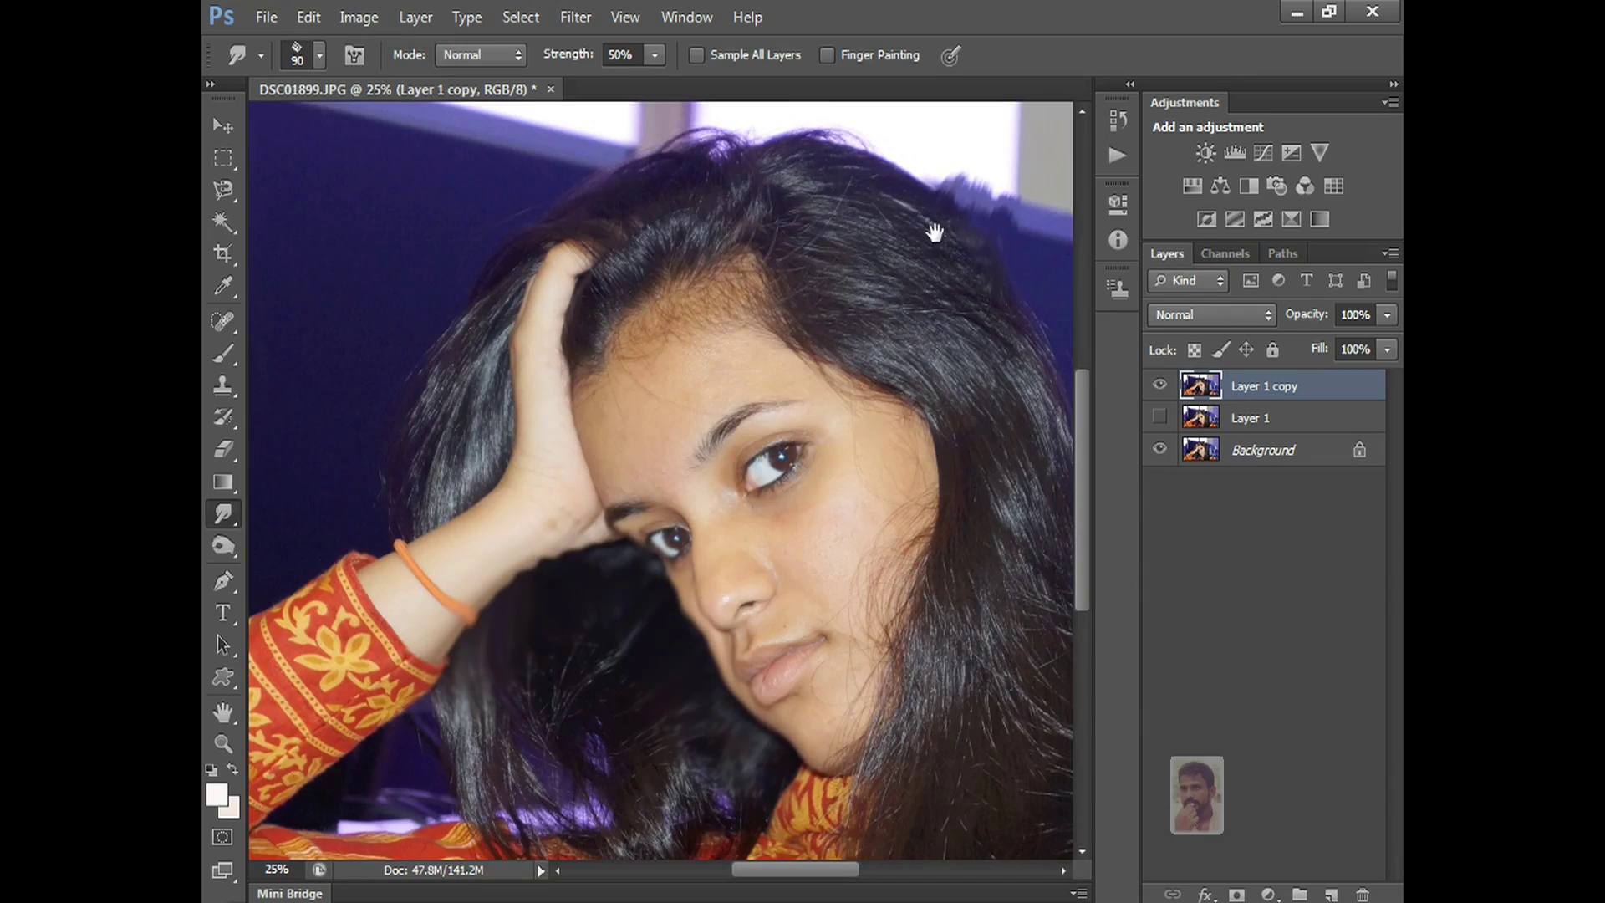
Enlarge the Smudge brush to 175 px and pull the hair along the top of the head outward into the background.
mouse_move(931, 226)
left_mouse_down()
mouse_move(826, 399)
mouse_move(831, 300)
mouse_move(812, 340)
mouse_move(796, 280)
left_mouse_up()
key("bracketright")
key("bracketright")
mouse_move(774, 343)
left_mouse_down()
mouse_move(753, 279)
mouse_move(729, 308)
mouse_move(694, 284)
mouse_move(698, 332)
mouse_move(661, 228)
left_mouse_up()
left_click_drag(665, 341, 654, 217)
left_click_drag(632, 321, 579, 239)
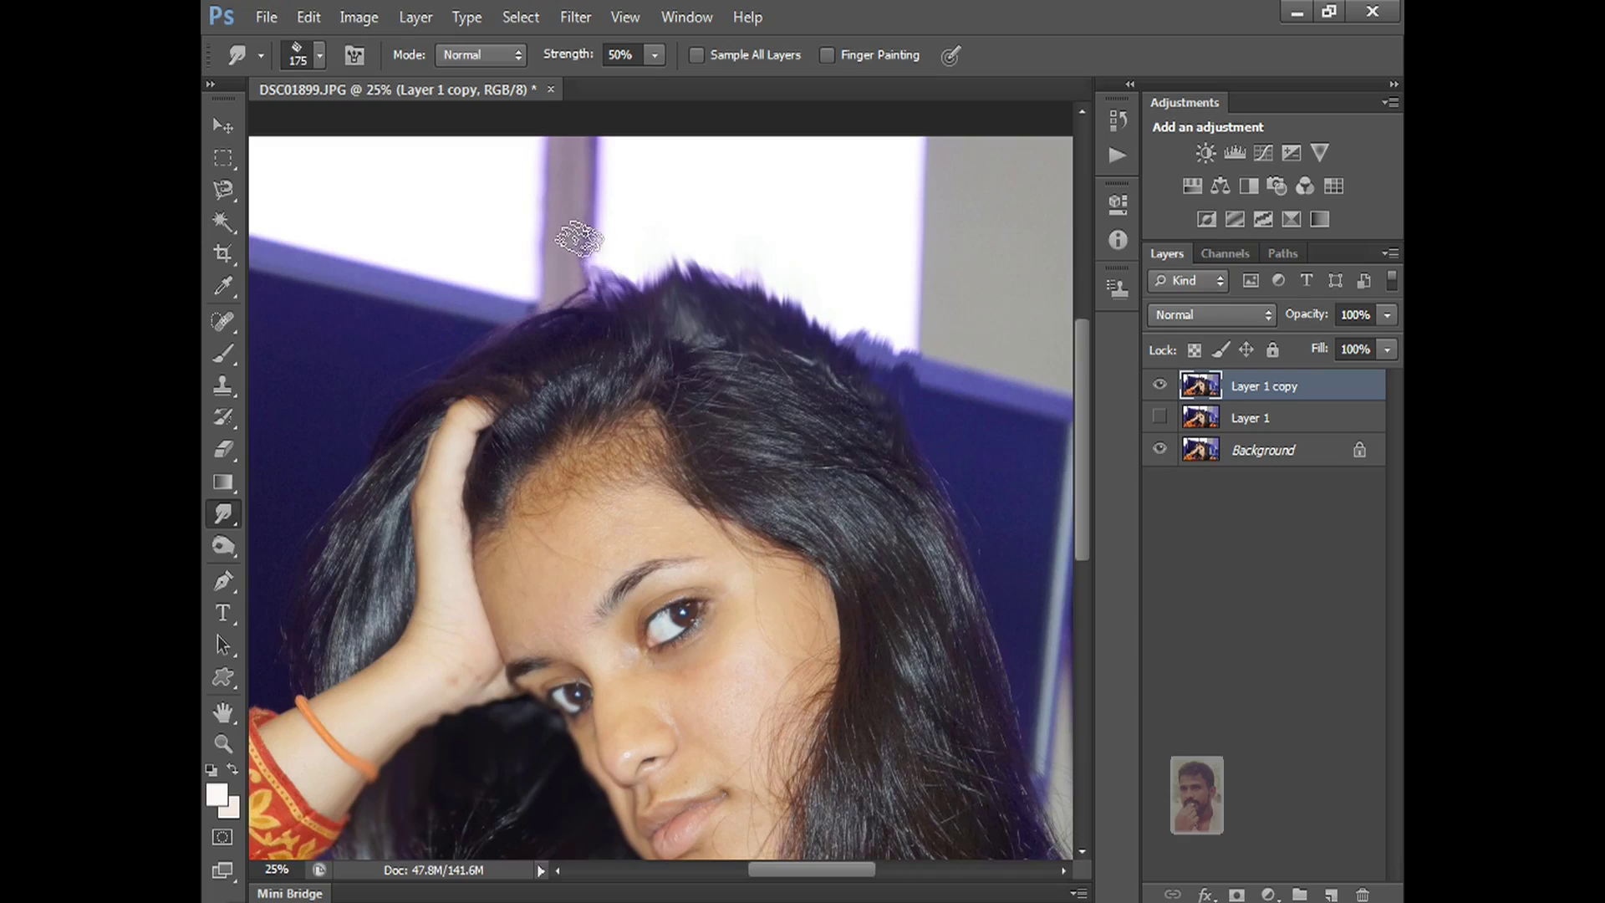
left_click_drag(591, 315, 490, 237)
mouse_move(537, 348)
left_mouse_down()
mouse_move(485, 292)
mouse_move(532, 348)
mouse_move(541, 251)
left_mouse_up()
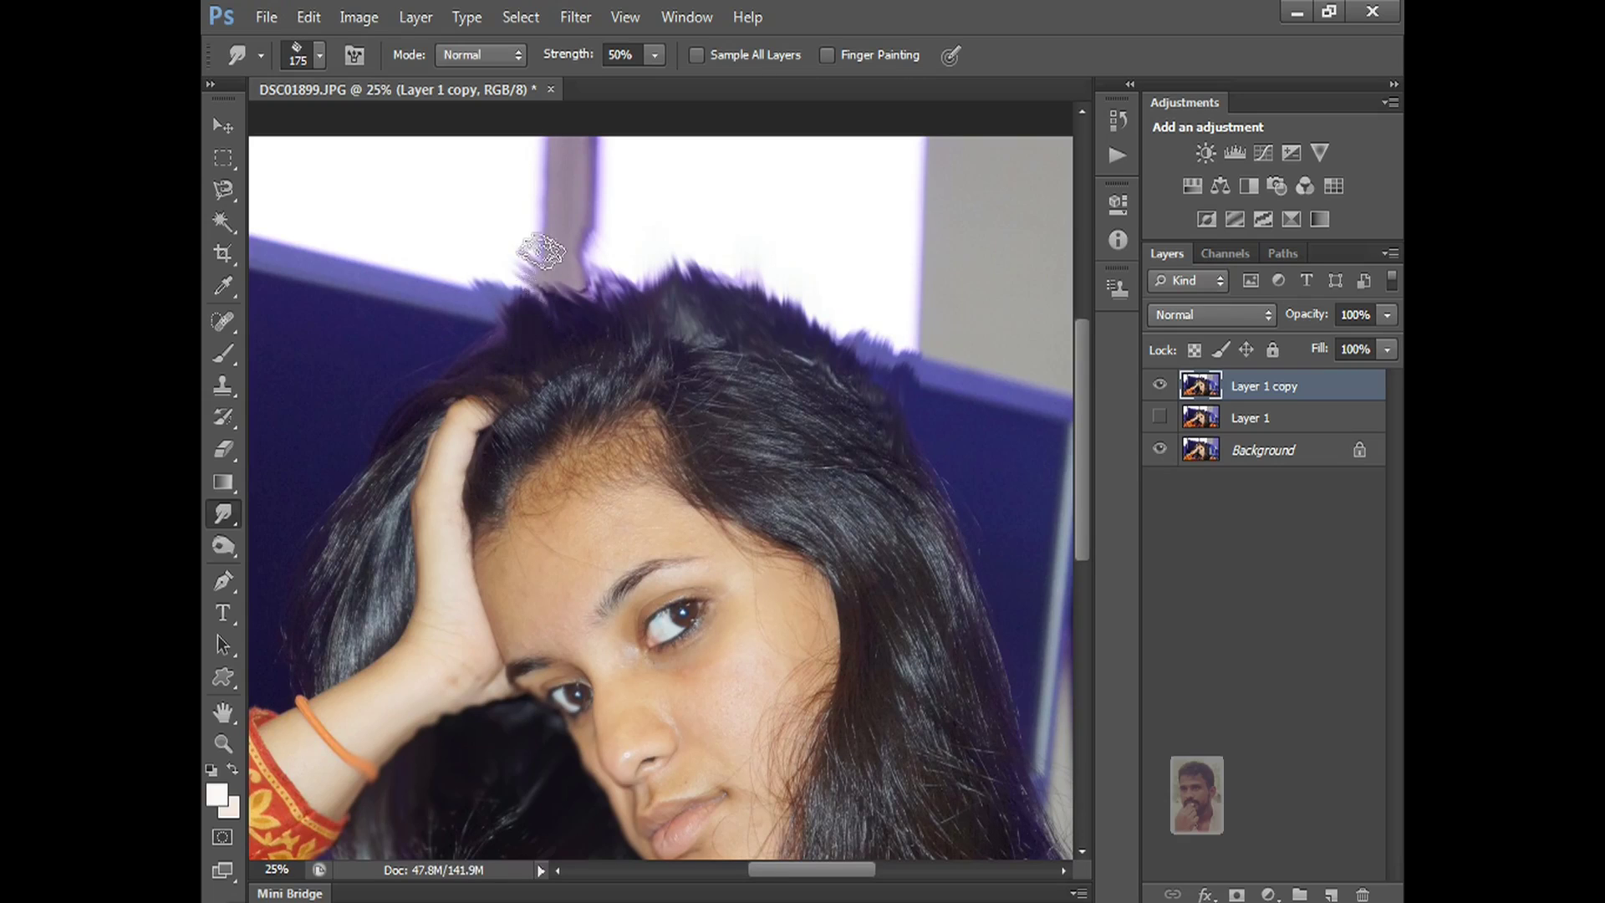
left_click_drag(498, 343, 425, 269)
left_click_drag(466, 365, 411, 283)
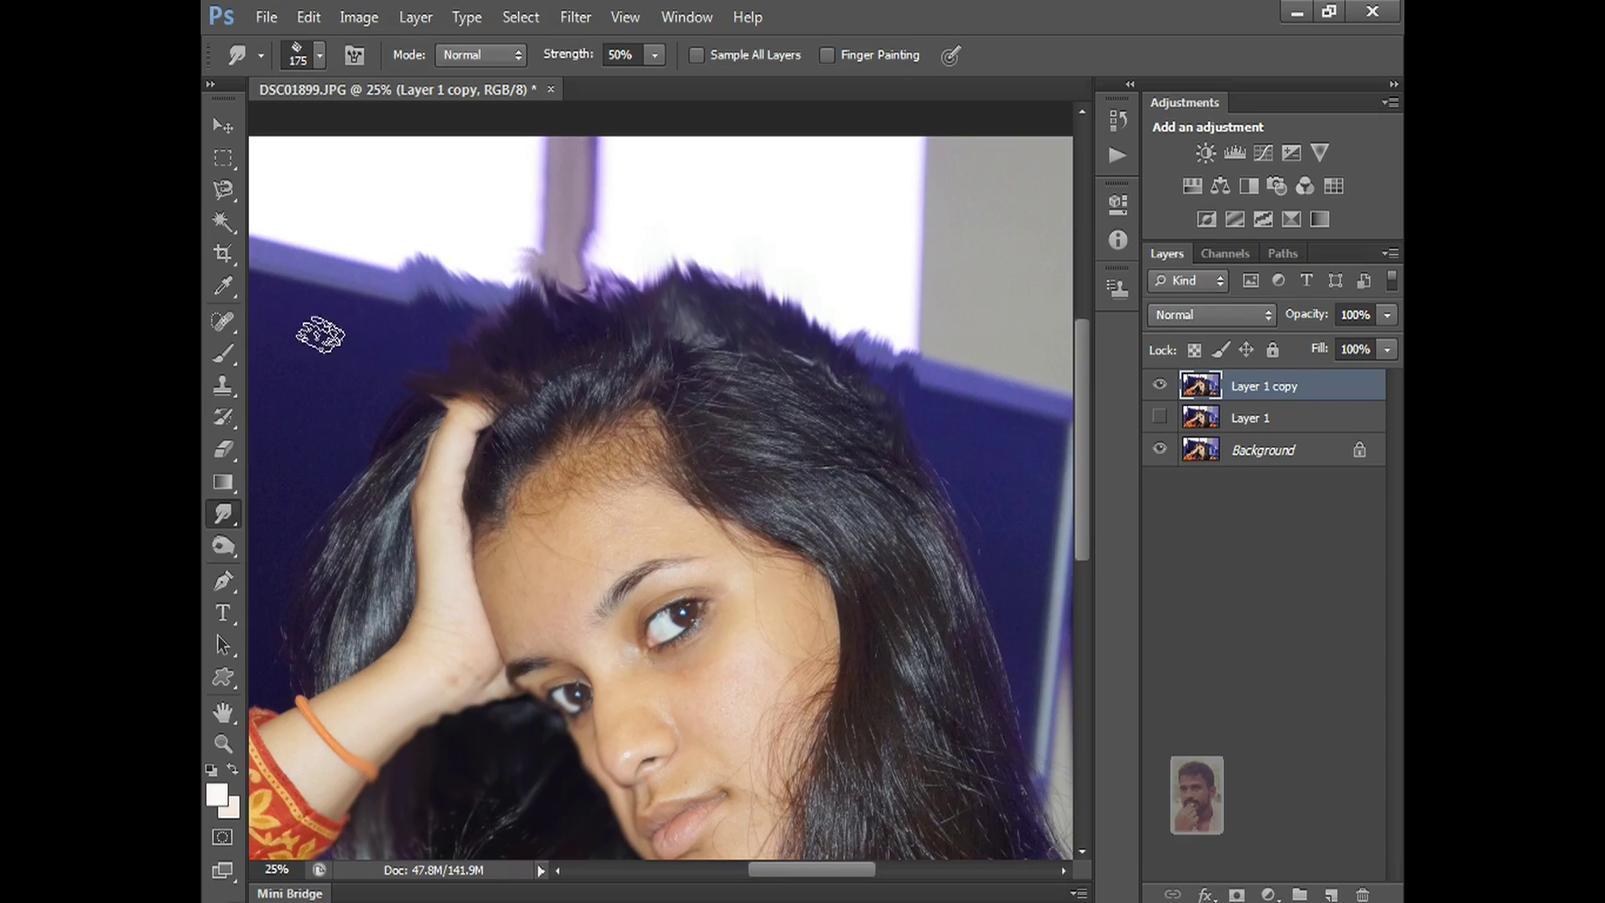
Smudge the hair strands within the crown using the 175 px textured brush.
left_click_drag(813, 414, 821, 366)
left_click_drag(849, 437, 855, 375)
left_click_drag(801, 424, 755, 321)
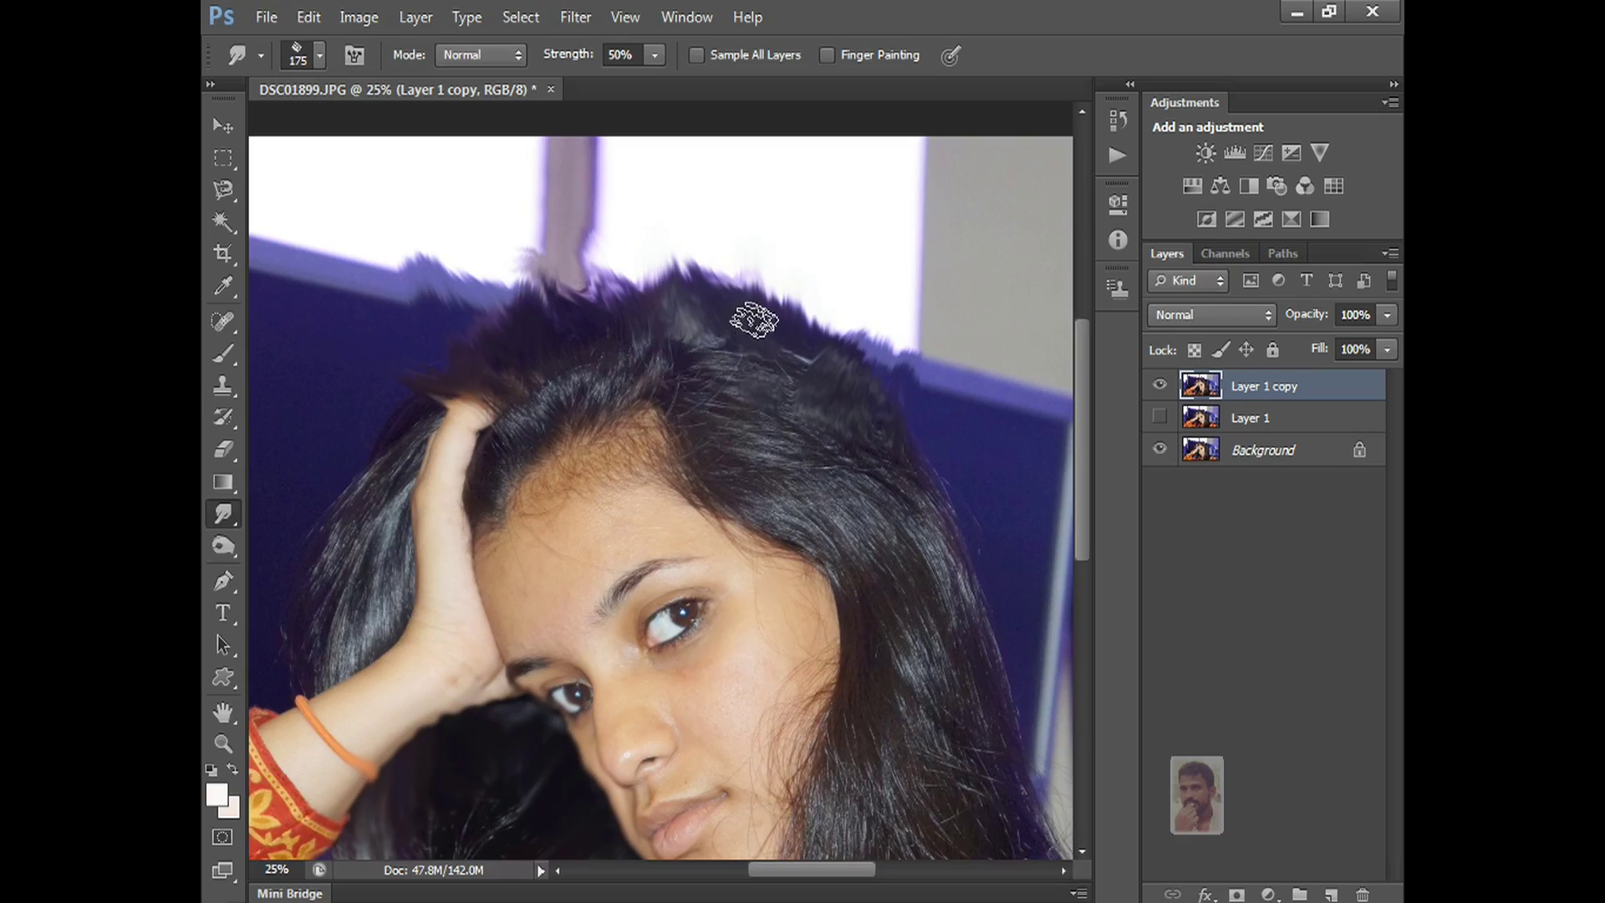
left_click_drag(759, 396, 784, 308)
left_click_drag(760, 447, 725, 404)
Smudge the long hair beside the cheek down to its lower ends with the 175 px textured brush.
mouse_move(750, 488)
left_mouse_down()
mouse_move(709, 393)
mouse_move(802, 491)
mouse_move(889, 524)
mouse_move(867, 438)
mouse_move(861, 476)
mouse_move(896, 473)
mouse_move(900, 581)
mouse_move(870, 602)
mouse_move(864, 652)
mouse_move(917, 620)
mouse_move(936, 541)
mouse_move(934, 673)
mouse_move(889, 655)
mouse_move(867, 713)
mouse_move(1014, 692)
mouse_move(980, 652)
mouse_move(985, 710)
mouse_move(952, 657)
mouse_move(951, 606)
left_mouse_up()
key("space")
mouse_move(938, 677)
left_mouse_down()
mouse_move(888, 324)
mouse_move(844, 328)
mouse_move(833, 503)
mouse_move(837, 436)
mouse_move(813, 398)
mouse_move(765, 411)
mouse_move(787, 576)
mouse_move(837, 440)
mouse_move(895, 450)
mouse_move(904, 468)
mouse_move(889, 427)
mouse_move(927, 413)
mouse_move(870, 413)
mouse_move(925, 563)
mouse_move(863, 575)
mouse_move(797, 639)
mouse_move(777, 586)
mouse_move(768, 621)
mouse_move(793, 676)
mouse_move(873, 598)
mouse_move(919, 600)
mouse_move(930, 657)
mouse_move(950, 627)
mouse_move(992, 717)
mouse_move(852, 635)
mouse_move(830, 669)
left_mouse_up()
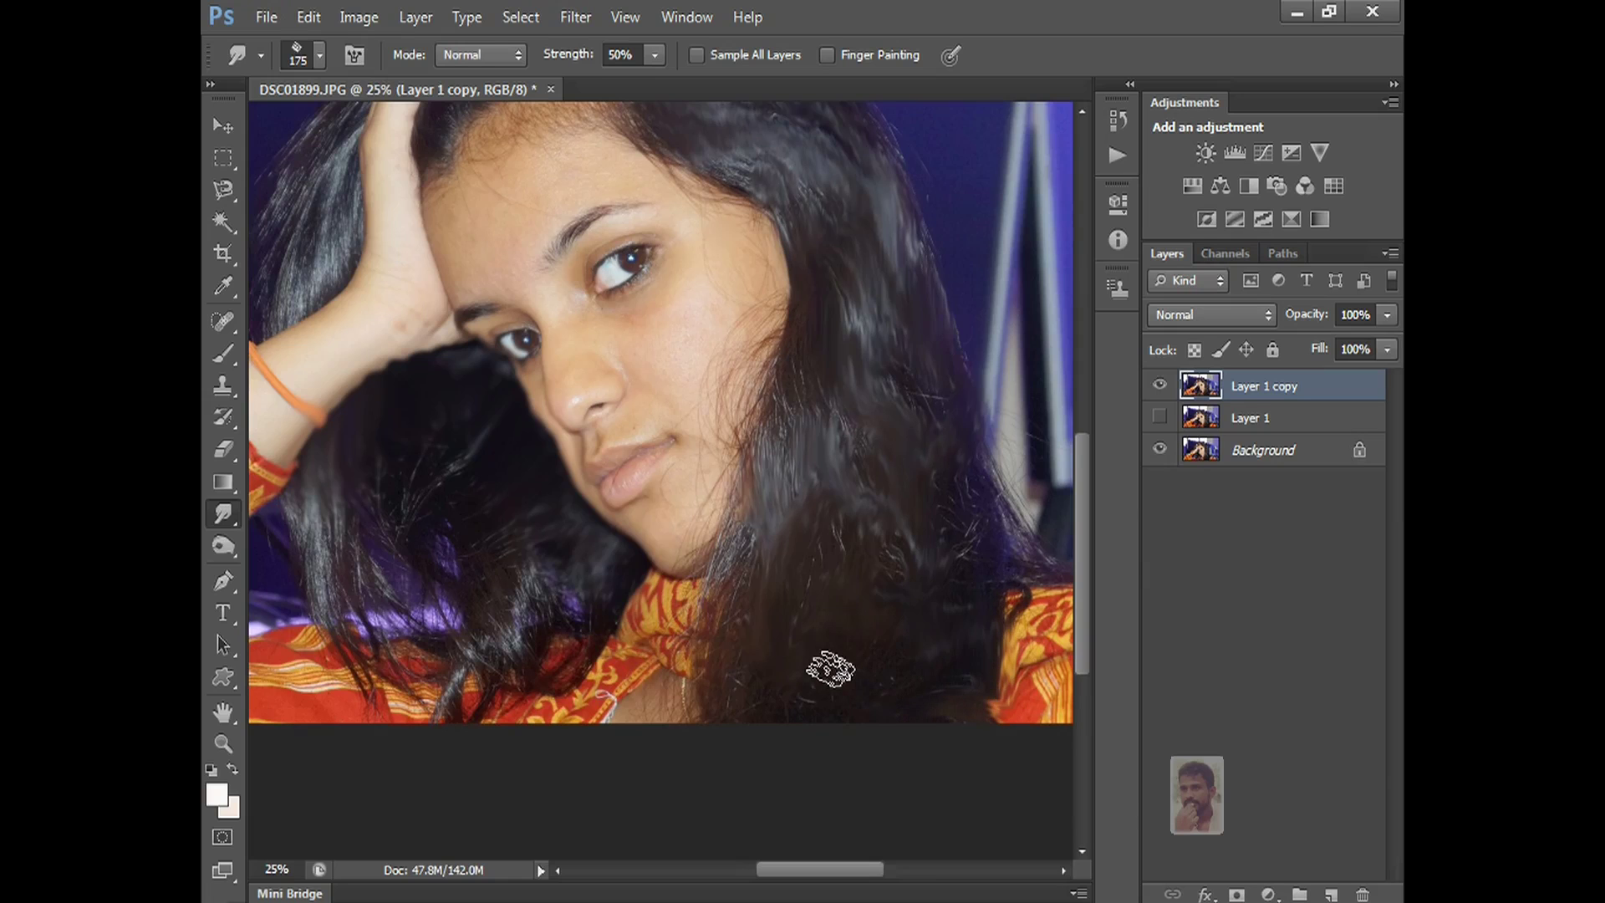
key("space")
left_click_drag(820, 412, 925, 692)
left_click_drag(865, 481, 920, 434)
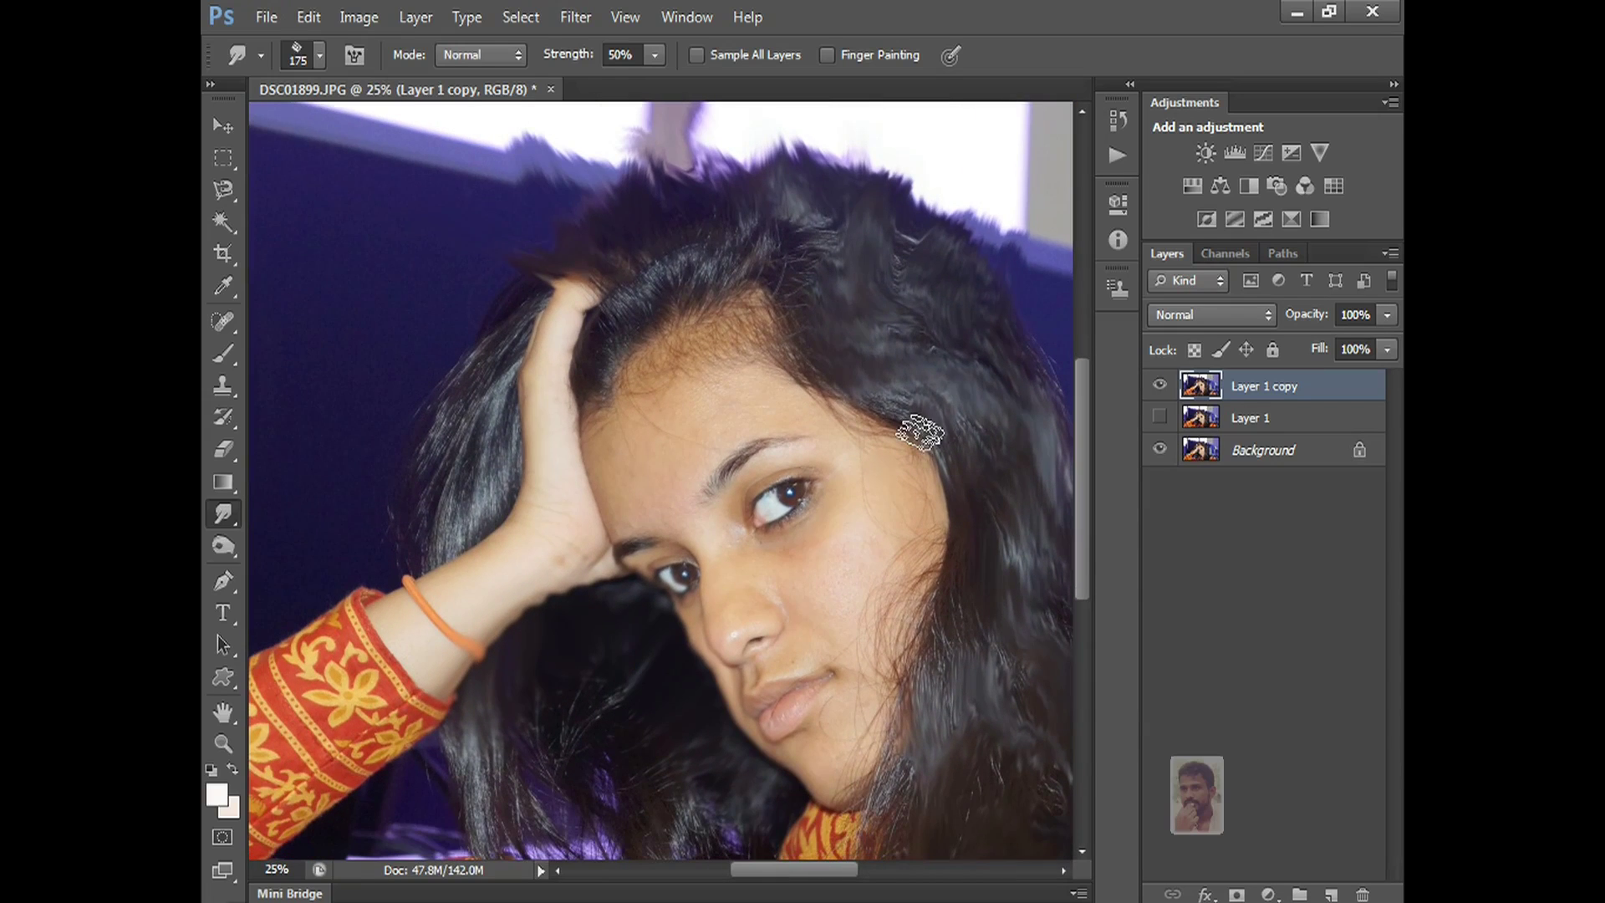
Bring up the tool group containing the Blur, Sharpen and Smudge tools.
right_click(229, 515)
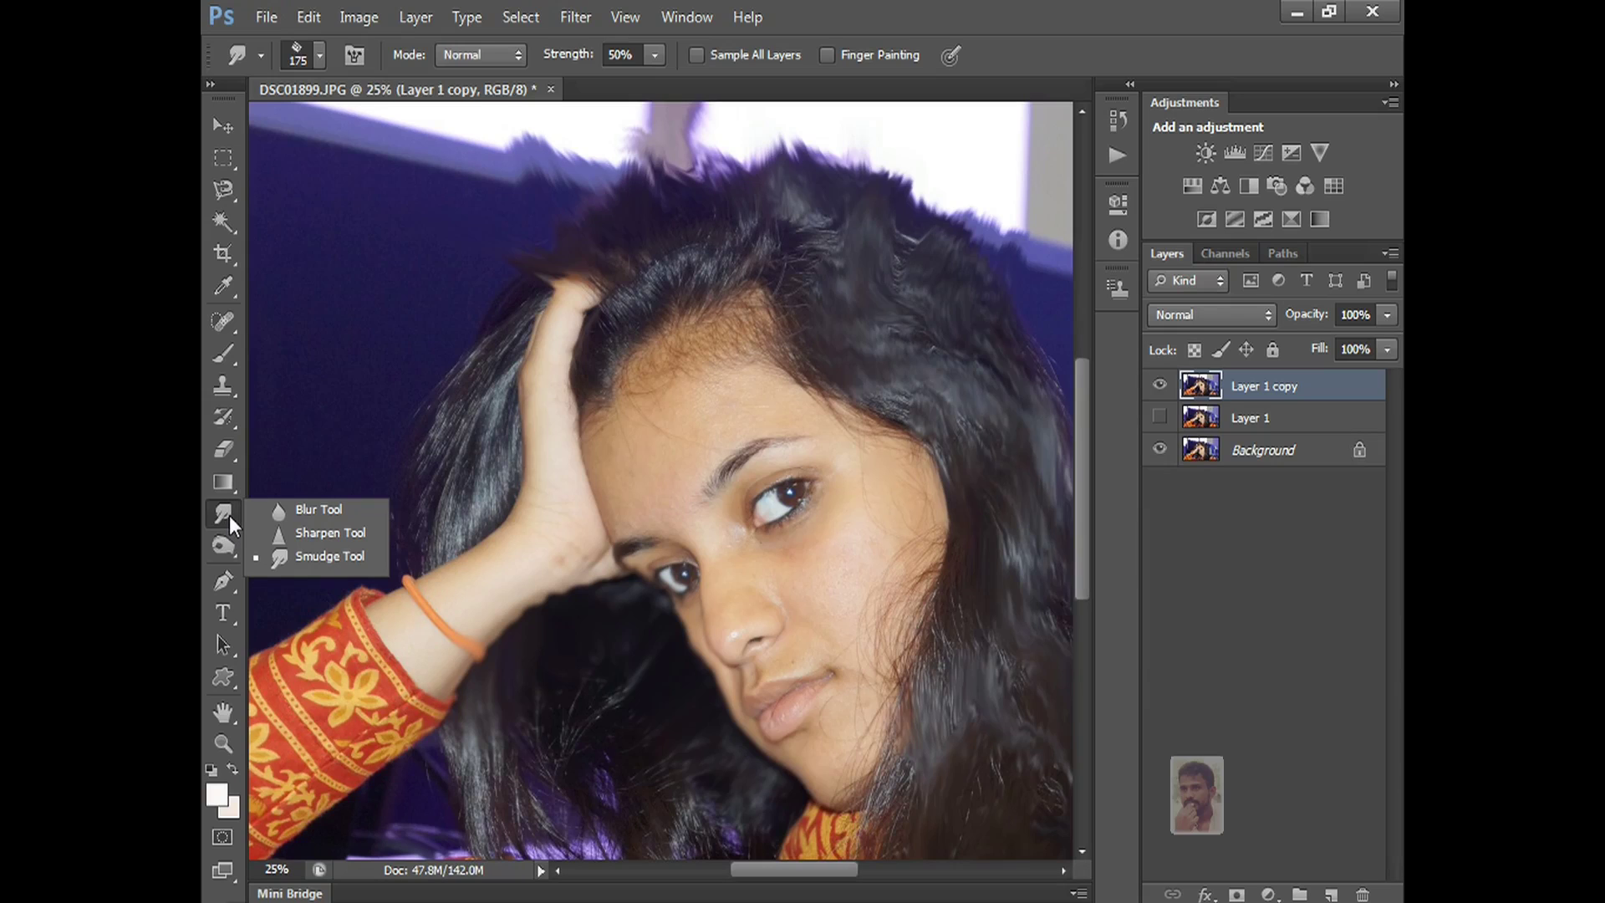